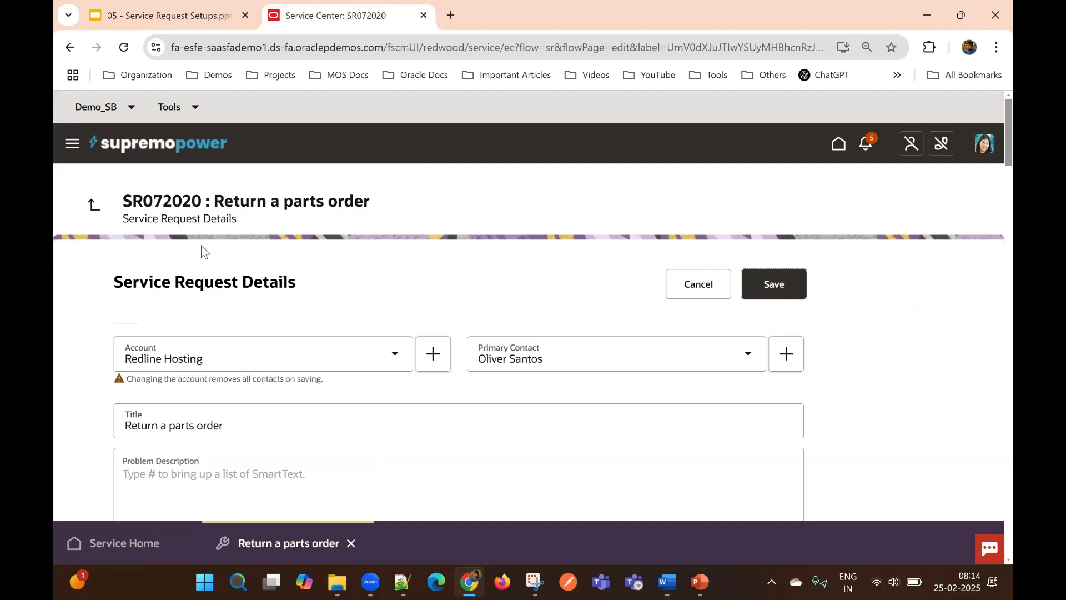
Return to the service request's overview page and start the Update Category action, found by entering "cate"
click(94, 207)
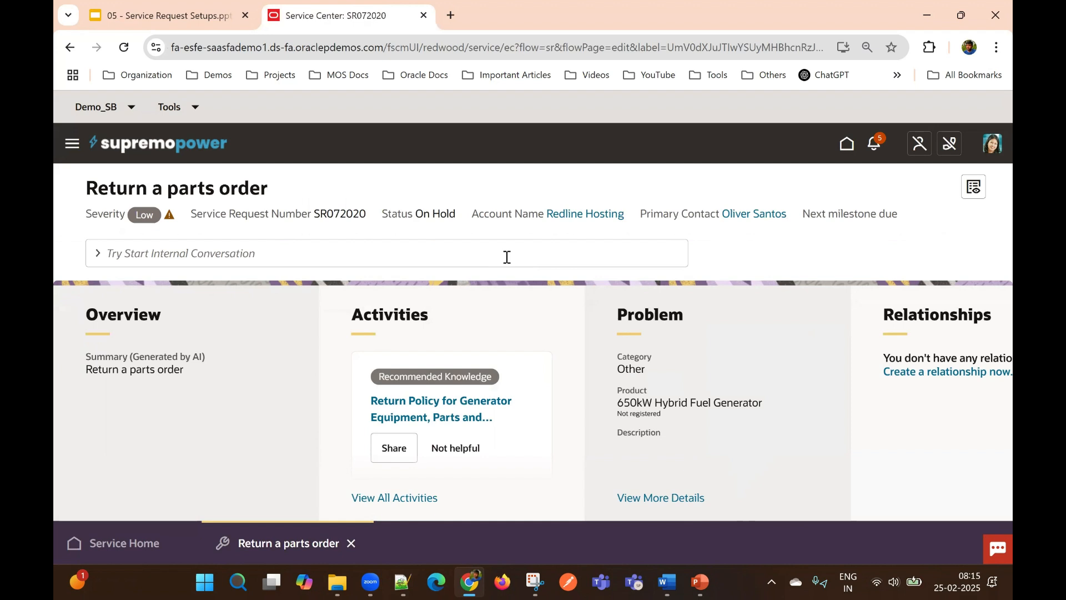
click(476, 259)
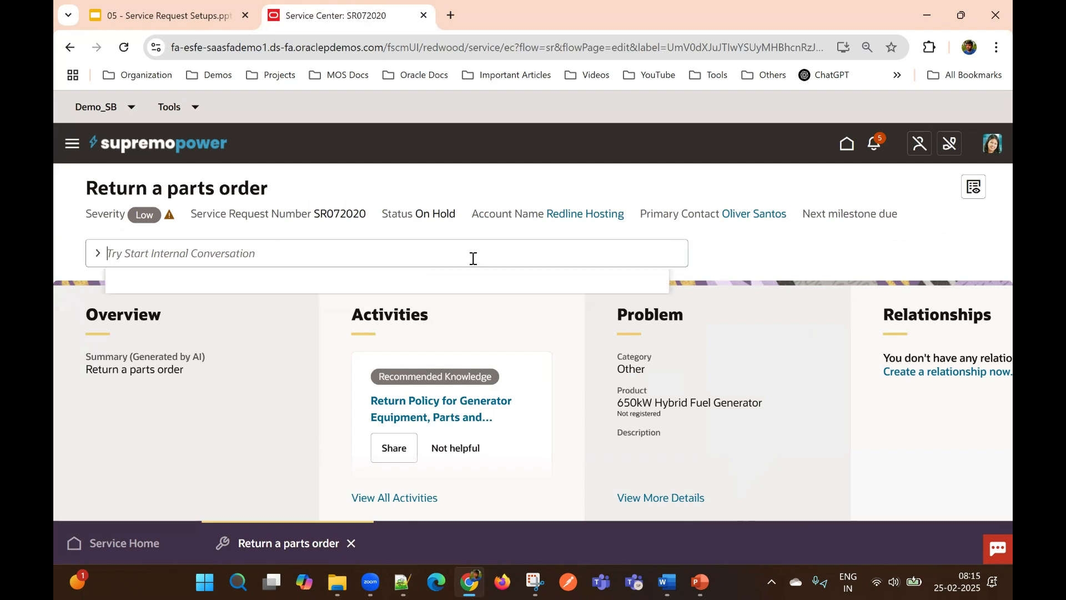
text(cate)
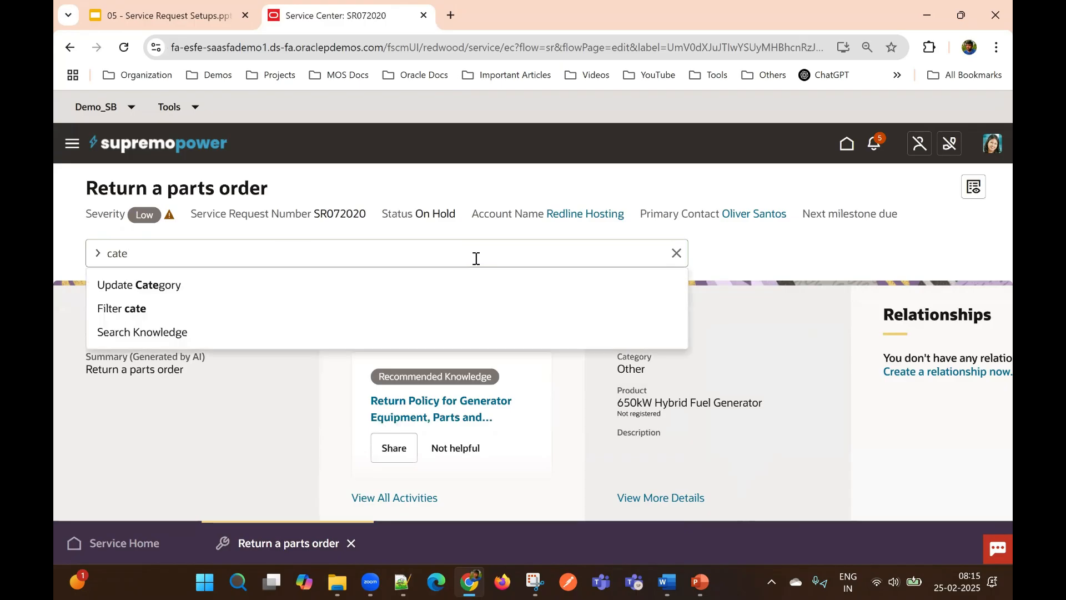
click(238, 283)
click(326, 283)
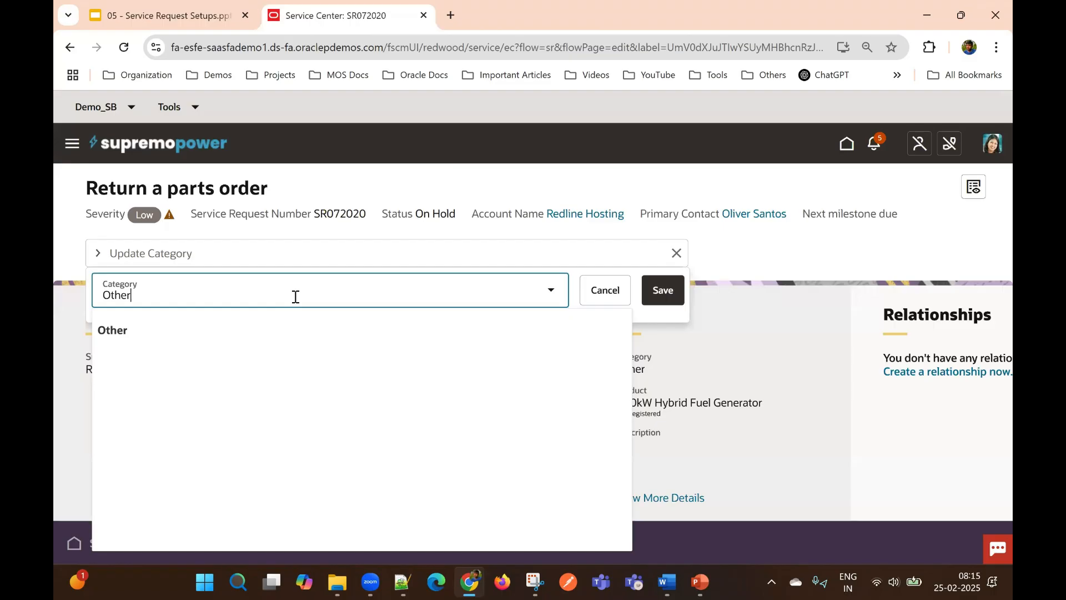
Change the service request's category to Troubleshoot and save the update
key(BackSpace)
key(BackSpace)
key(BackSpace)
key(BackSpace)
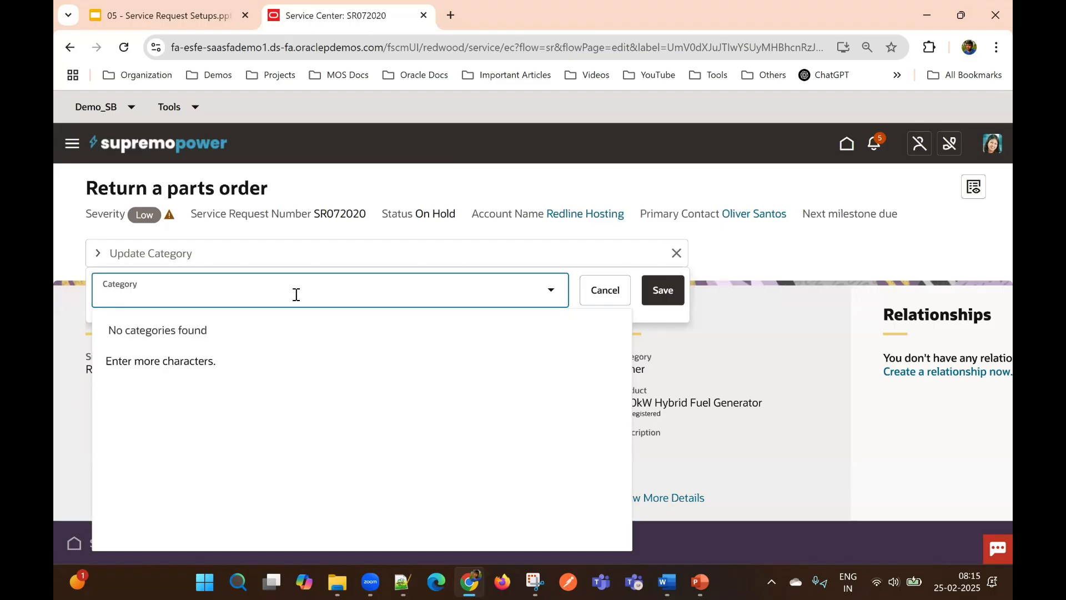
click(552, 293)
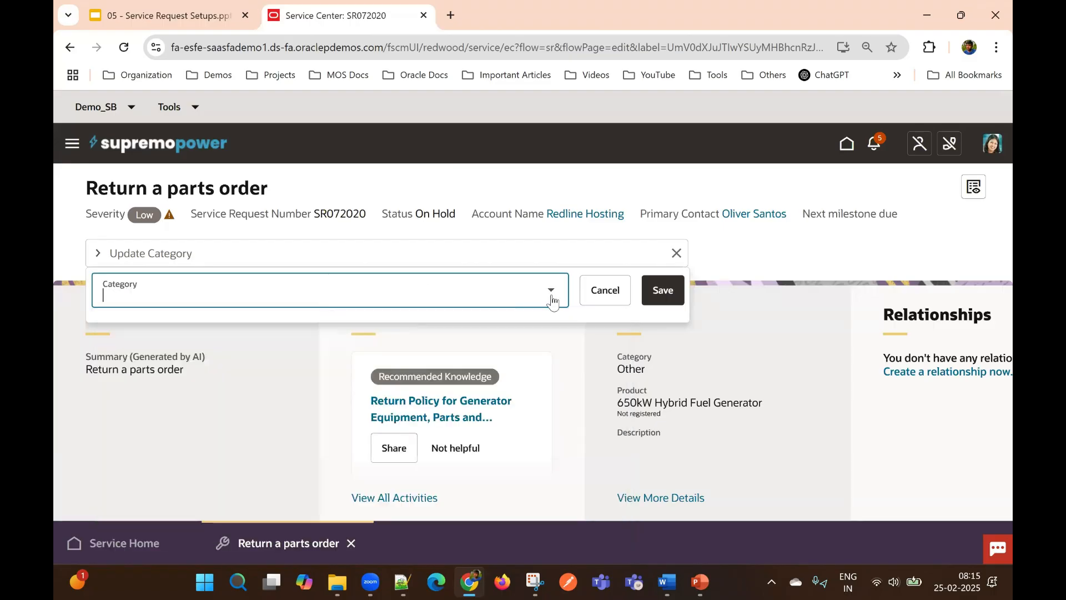
click(552, 293)
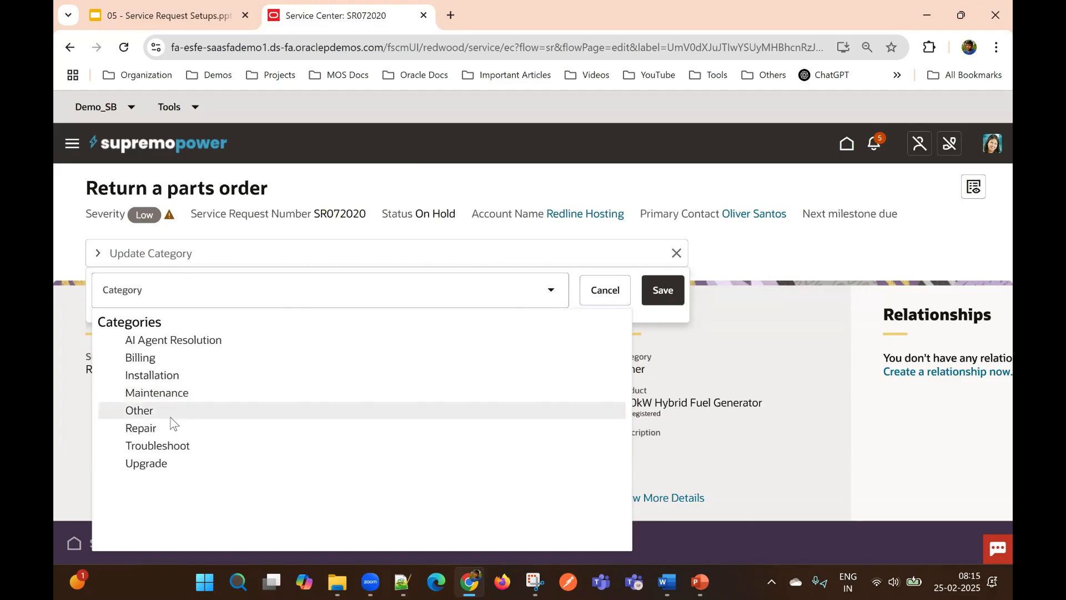
click(164, 445)
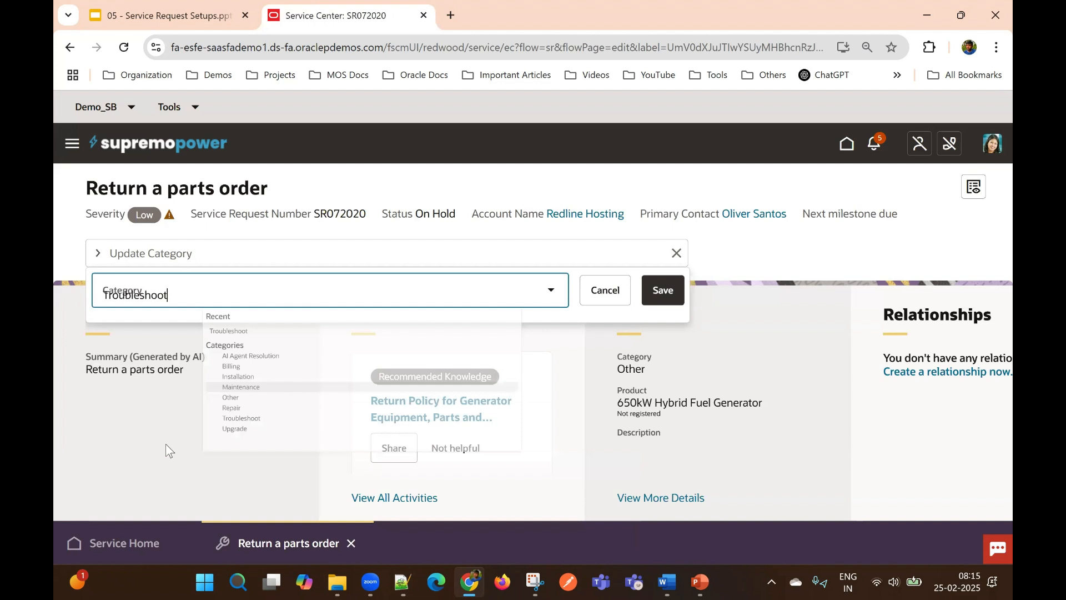
click(649, 290)
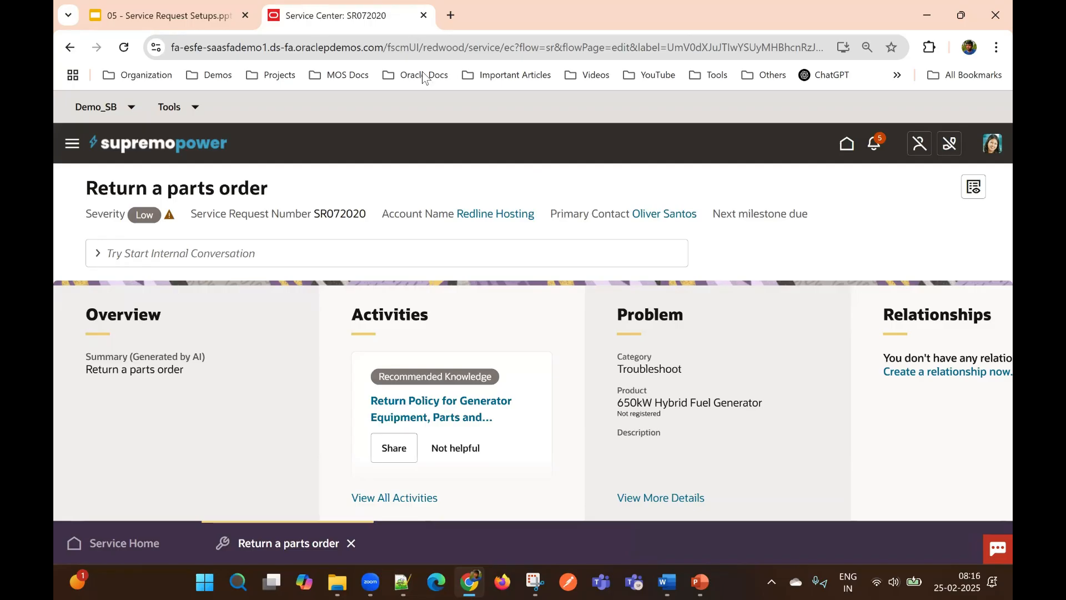
Go to the application home page and open Setup and Maintenance
click(846, 144)
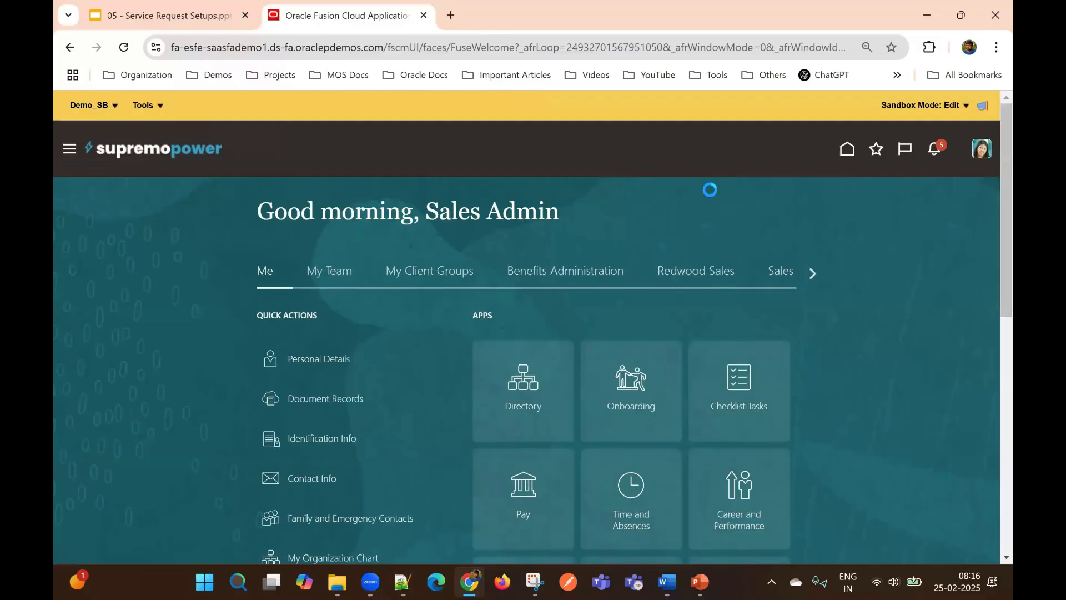
click(982, 149)
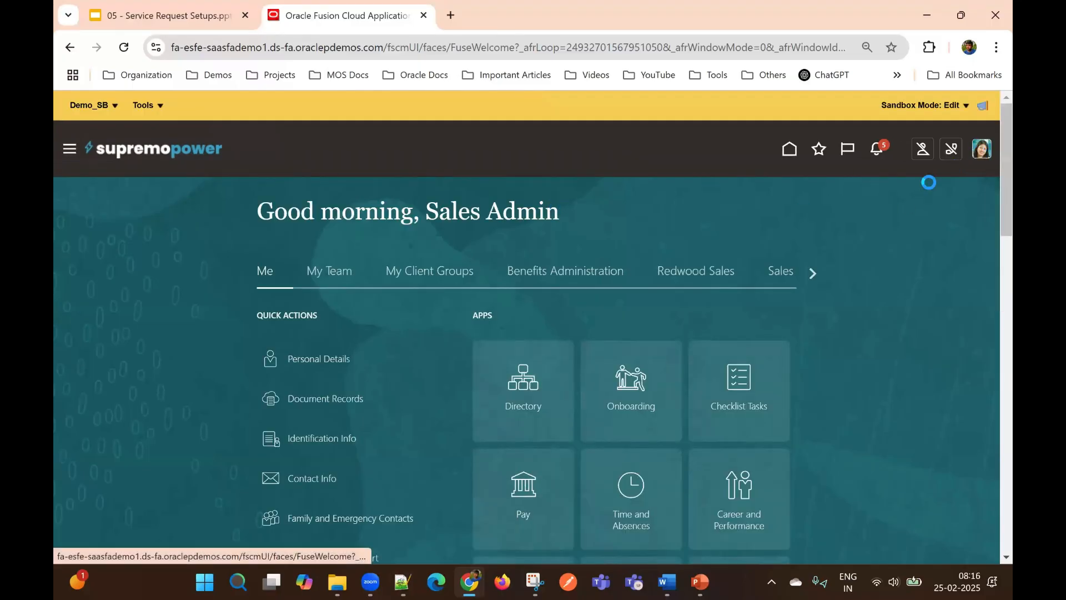
click(766, 350)
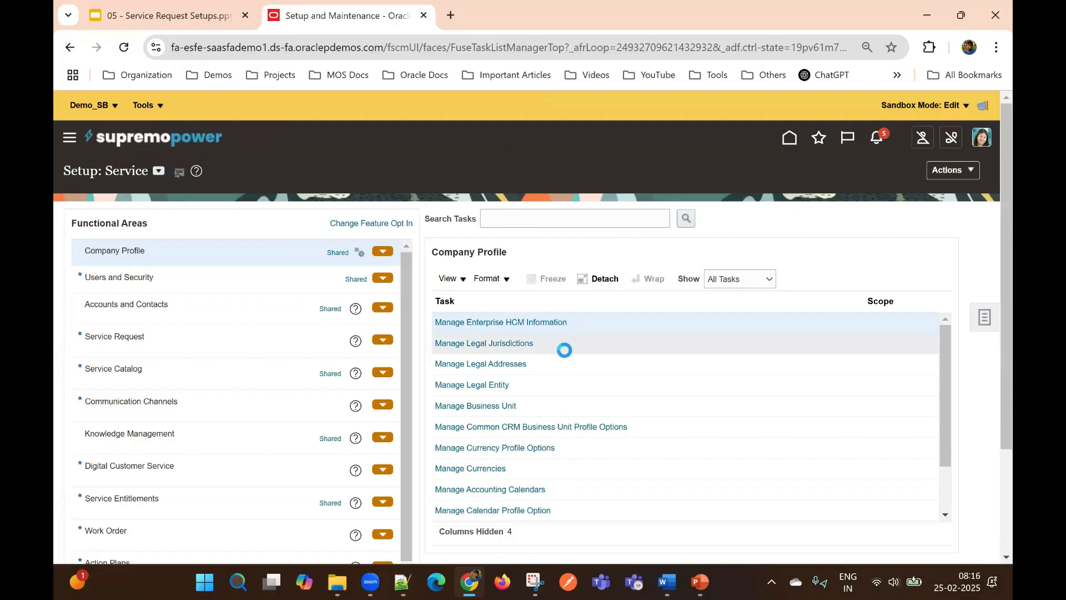
Show all tasks for the Service Request functional area and open the task for managing service request categories
scroll(566, 351, down, 2)
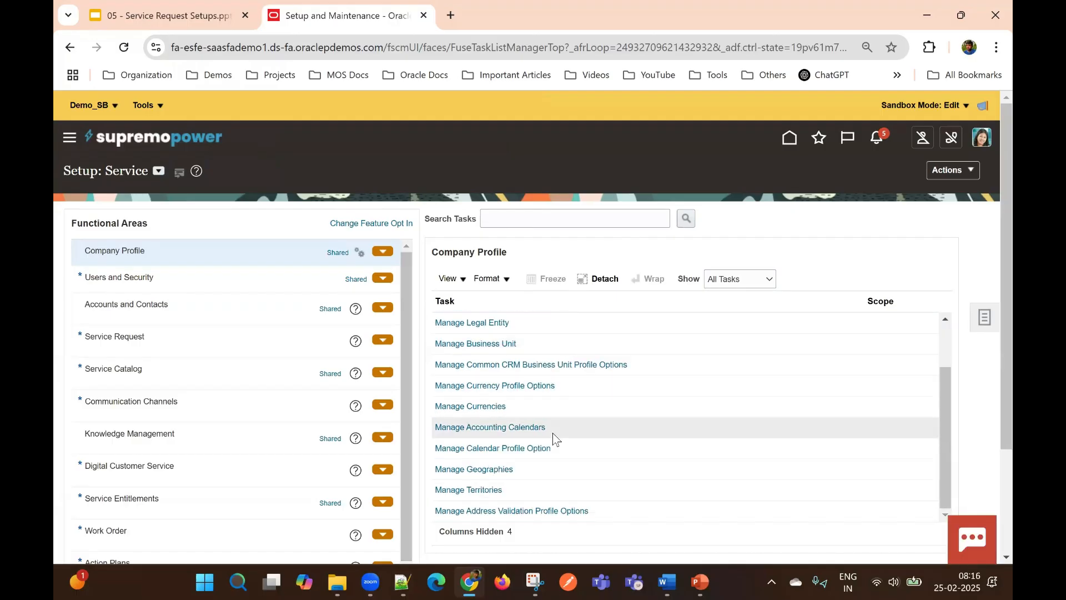
click(219, 342)
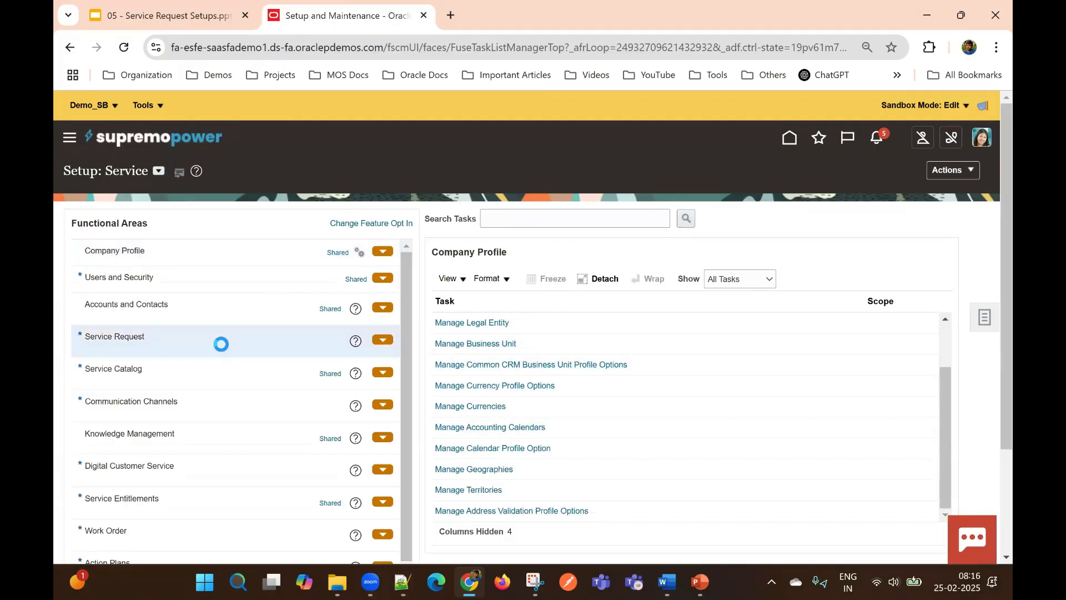
scroll(716, 211, down, 2)
click(731, 200)
click(727, 217)
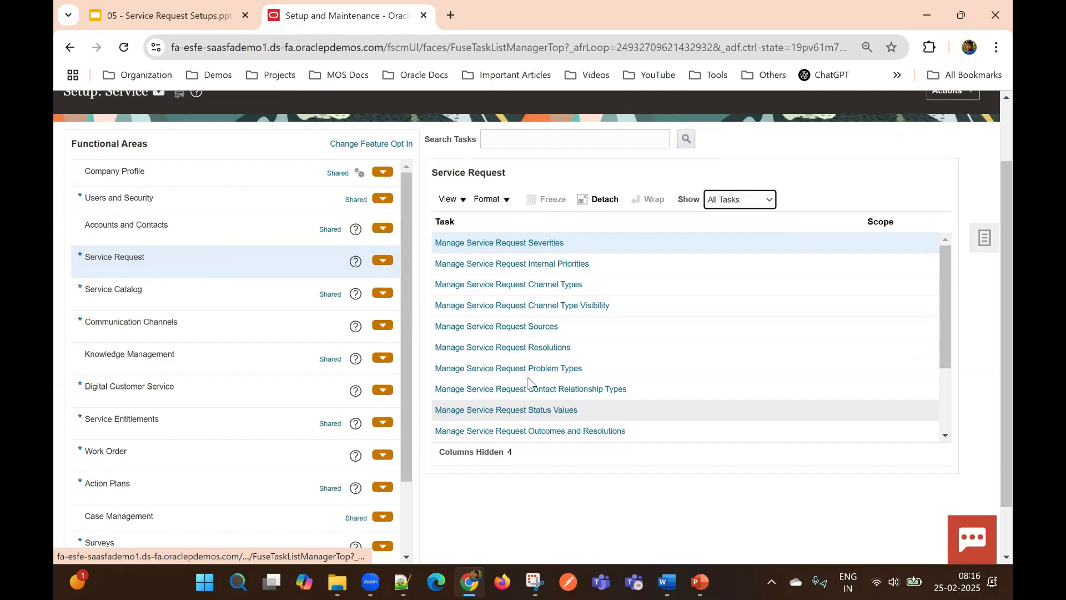
scroll(517, 389, down, 3)
click(504, 339)
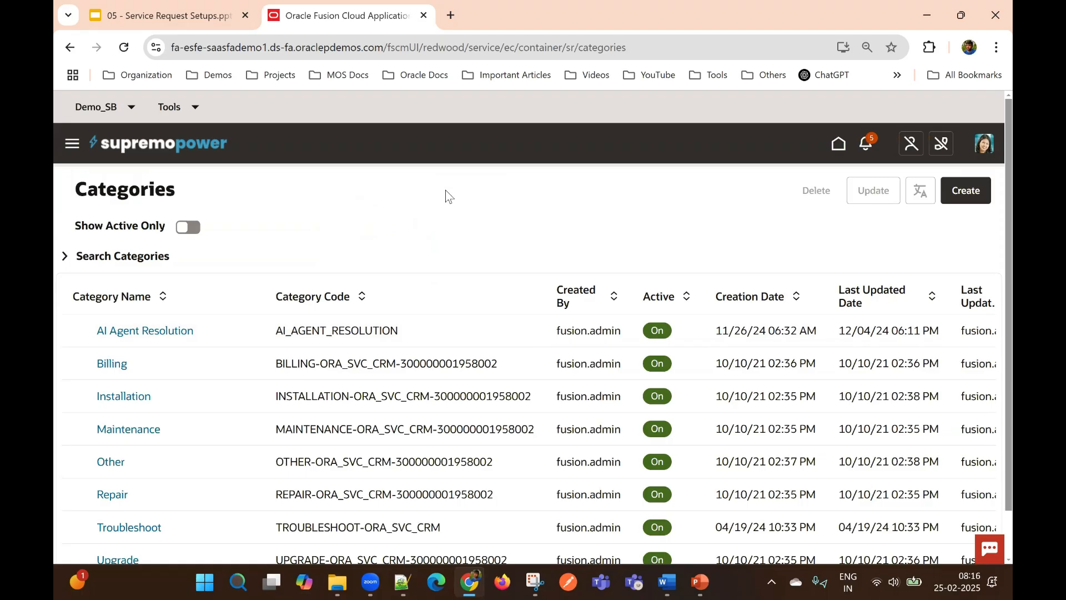
Review the categories list and its search section, and try the Show Active Only filter on and off
scroll(411, 373, down, 1)
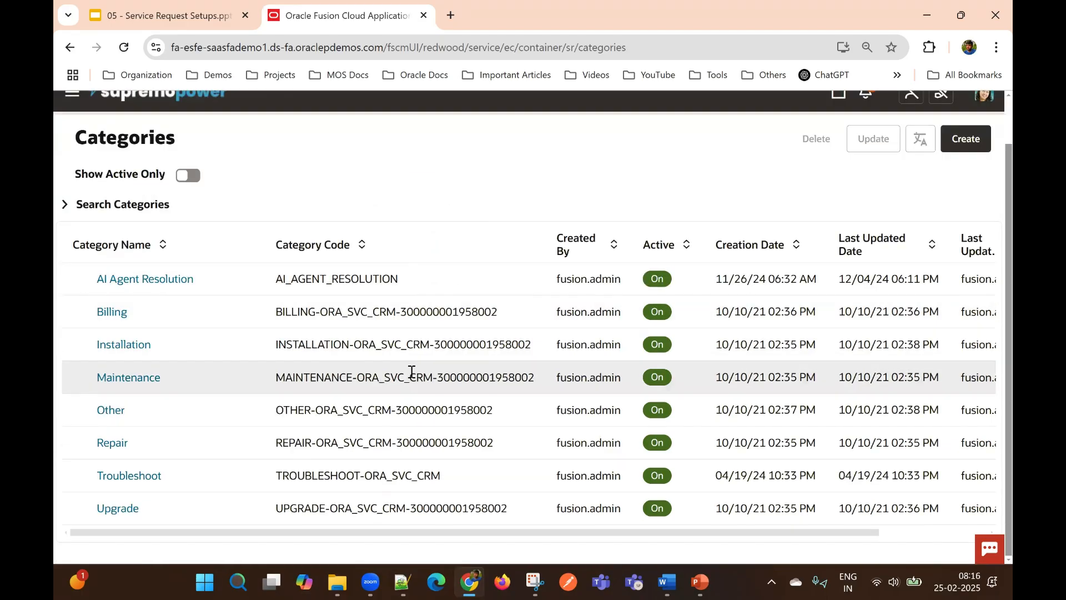
scroll(370, 361, up, 1)
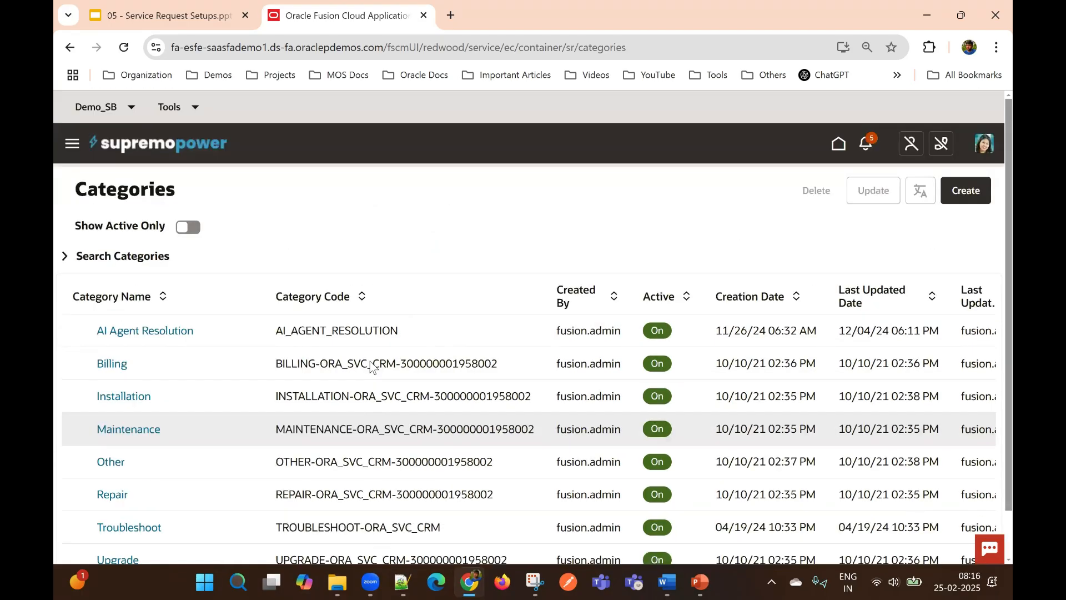
click(66, 256)
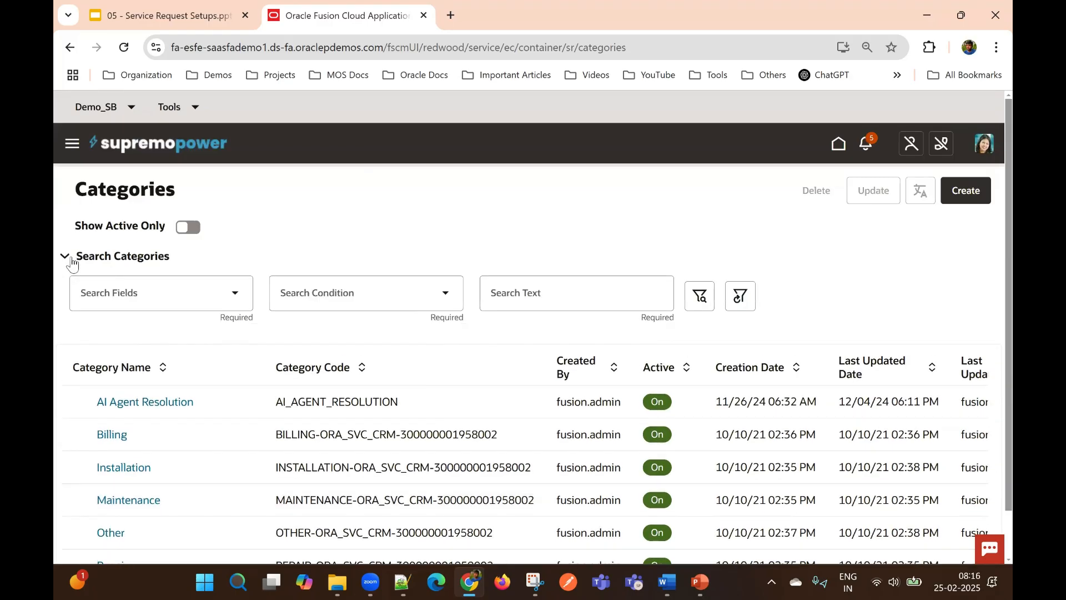
click(65, 256)
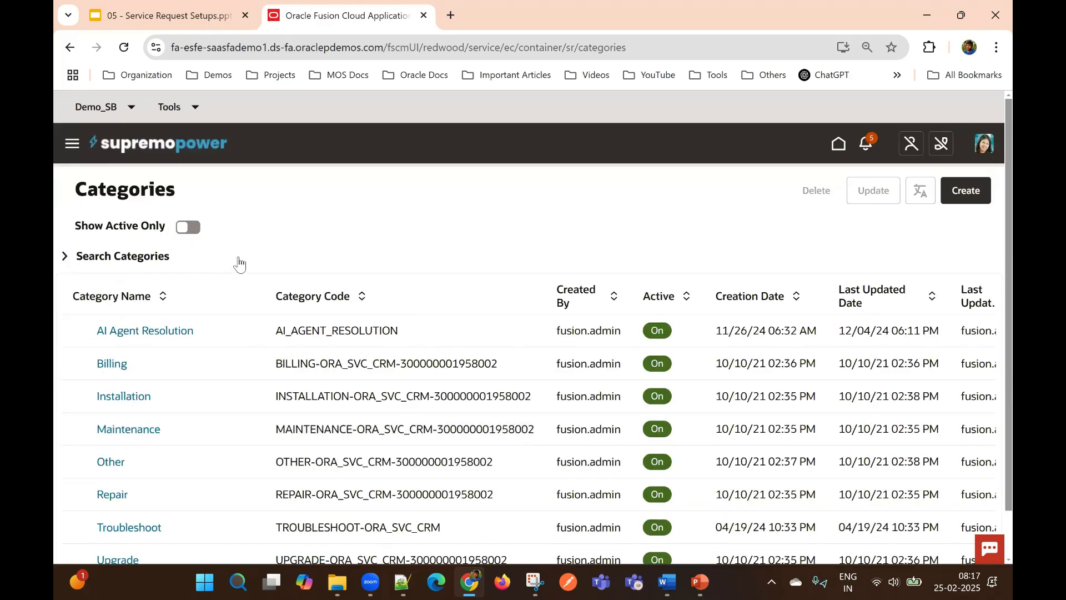
click(187, 229)
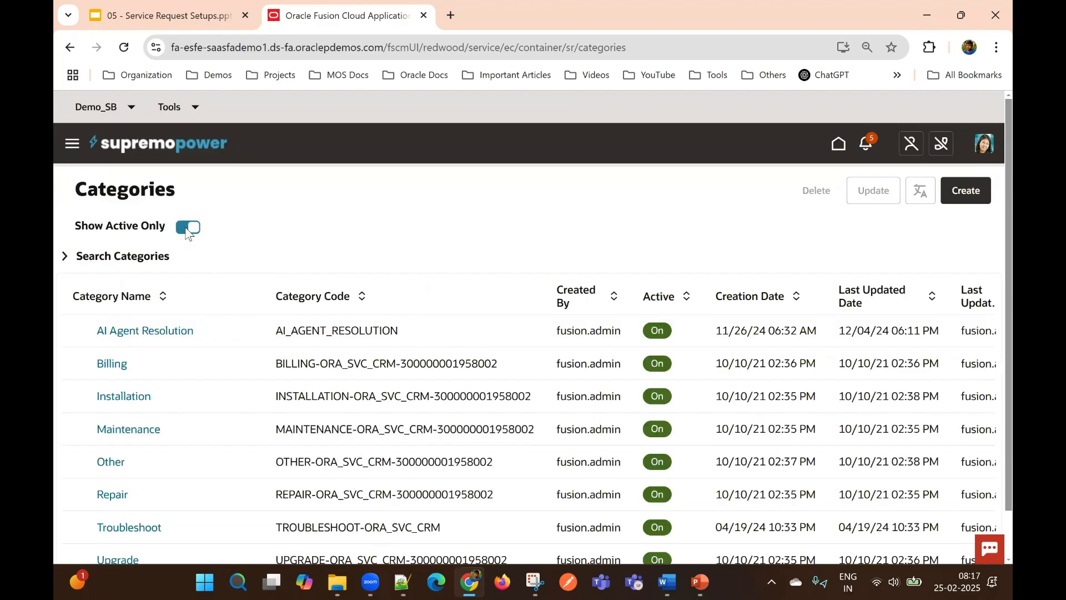
click(188, 228)
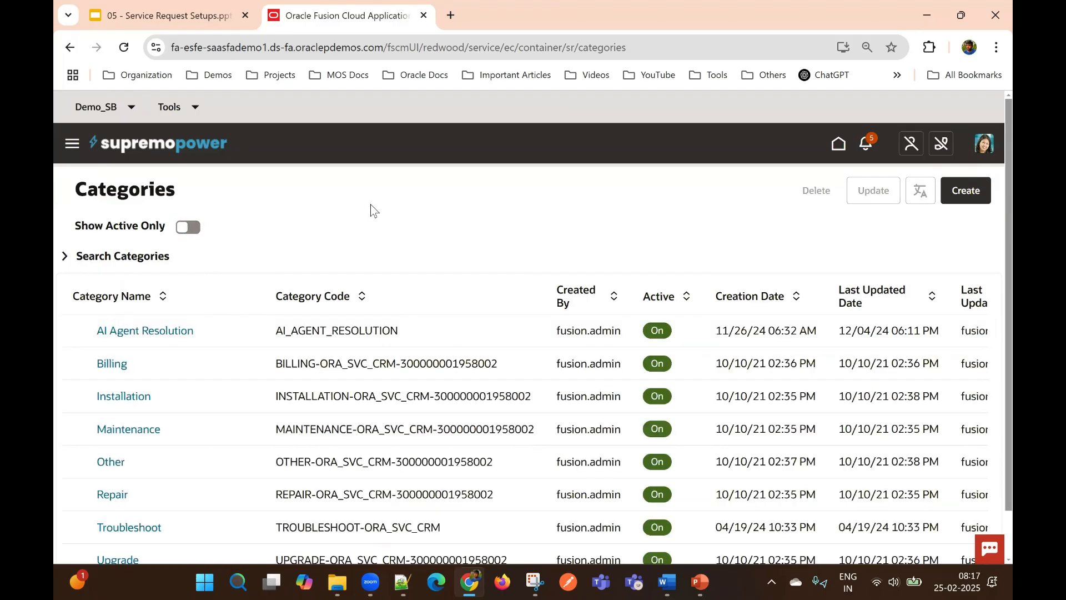
Examine the field, condition and text criteria available for searching categories, then collapse the search section
click(64, 257)
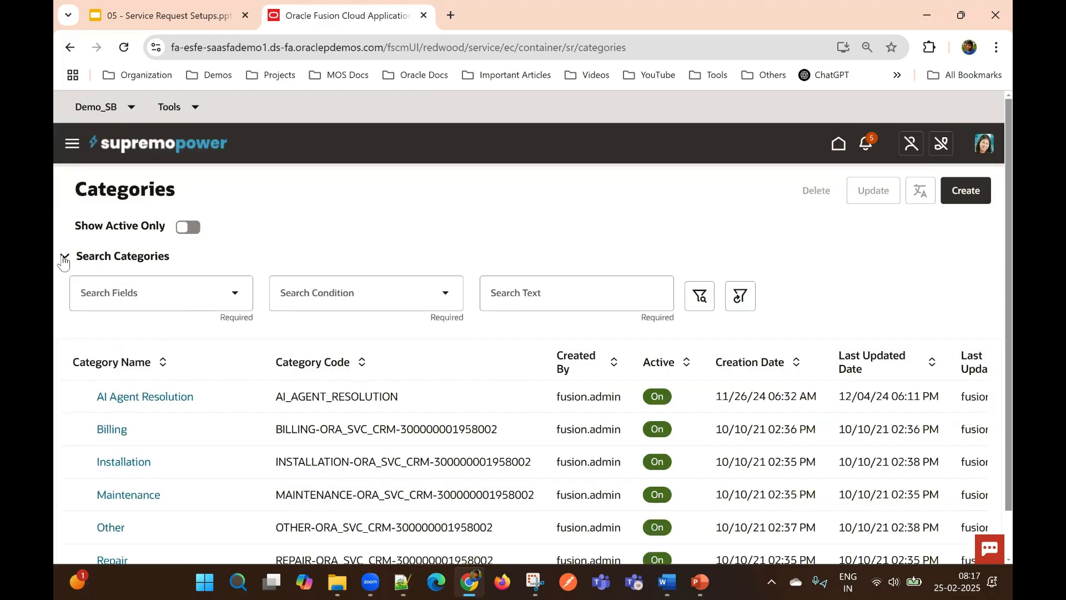
click(218, 292)
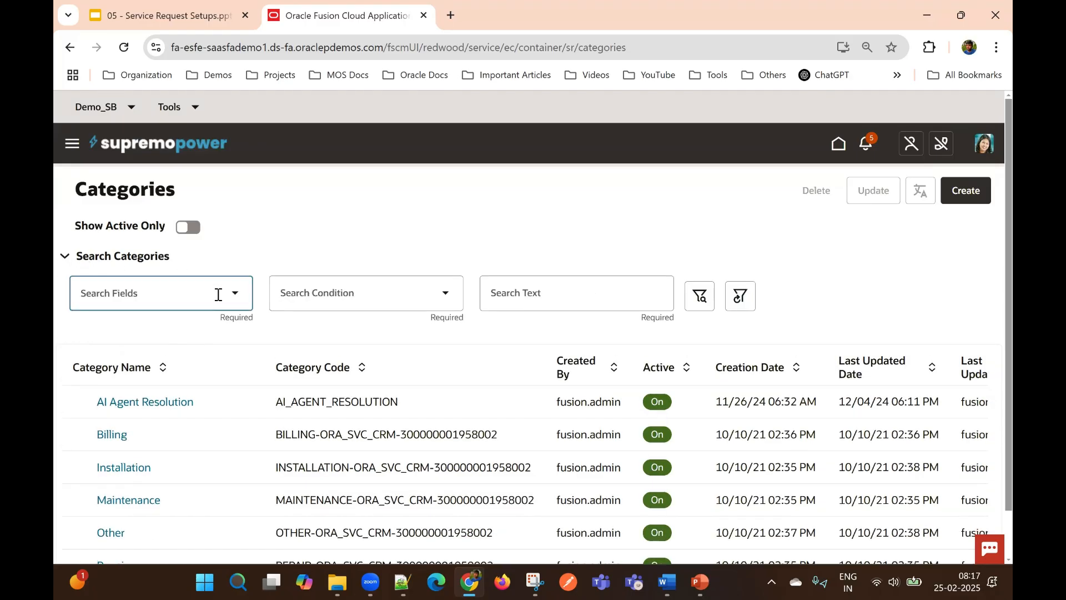
click(348, 215)
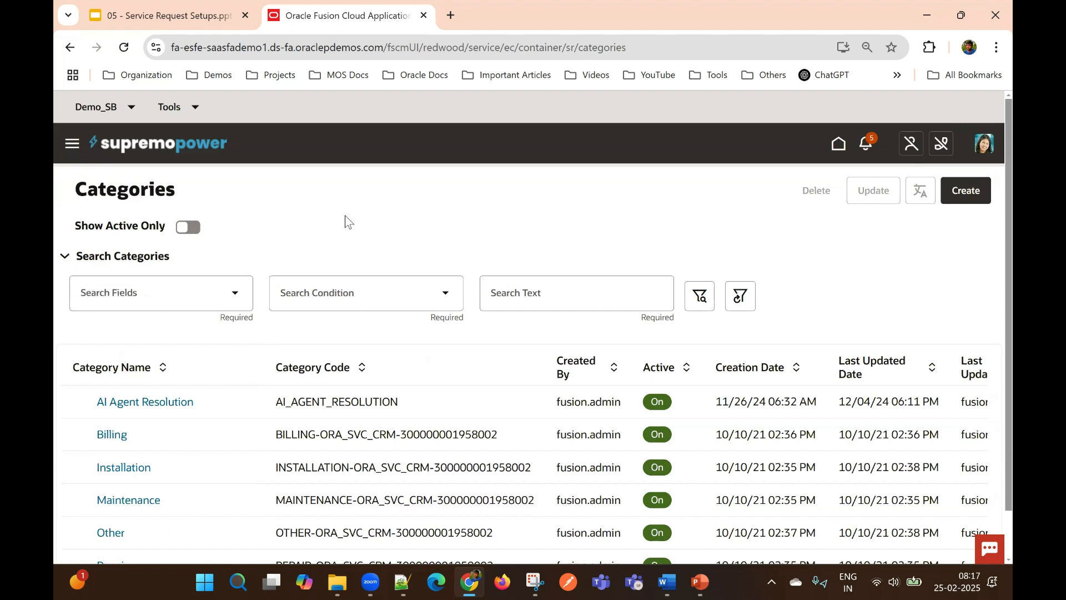
click(65, 257)
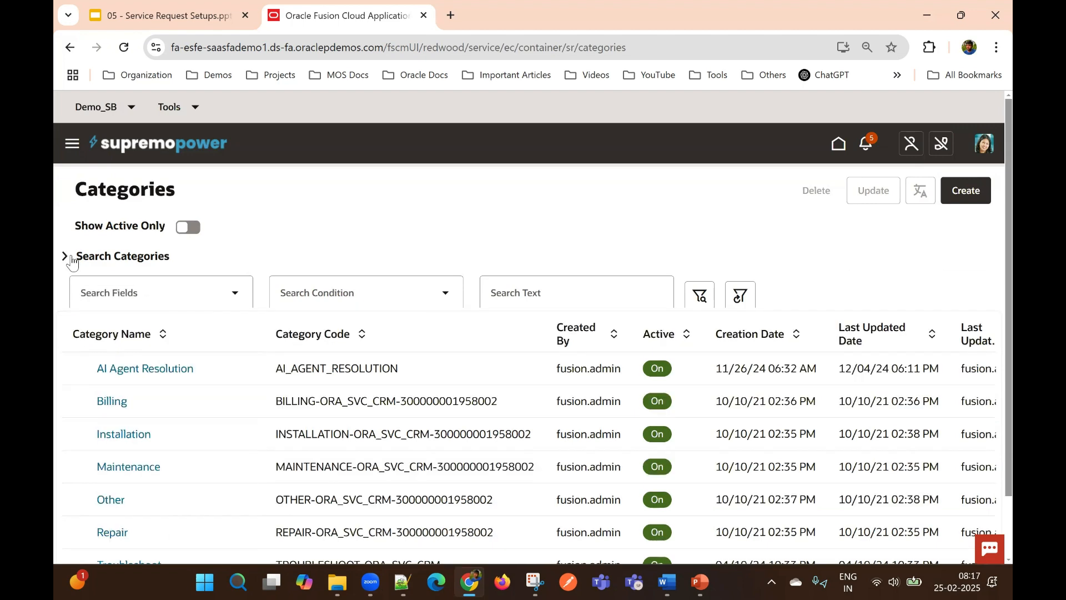
Examine the category rows and their available actions, selecting Repair and AI Agent Resolution in turn
scroll(269, 271, down, 1)
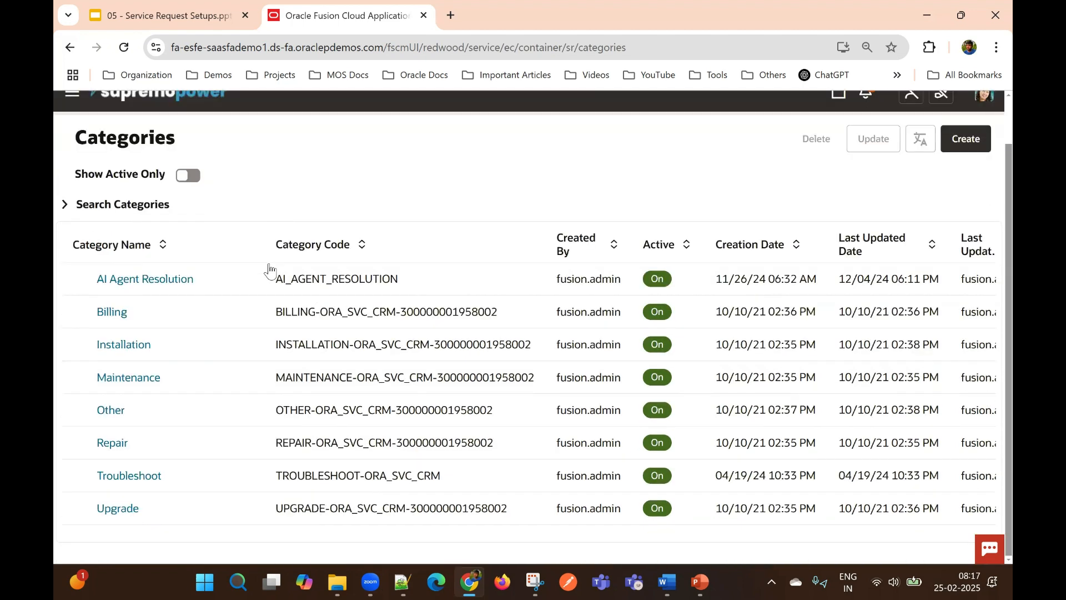
click(284, 442)
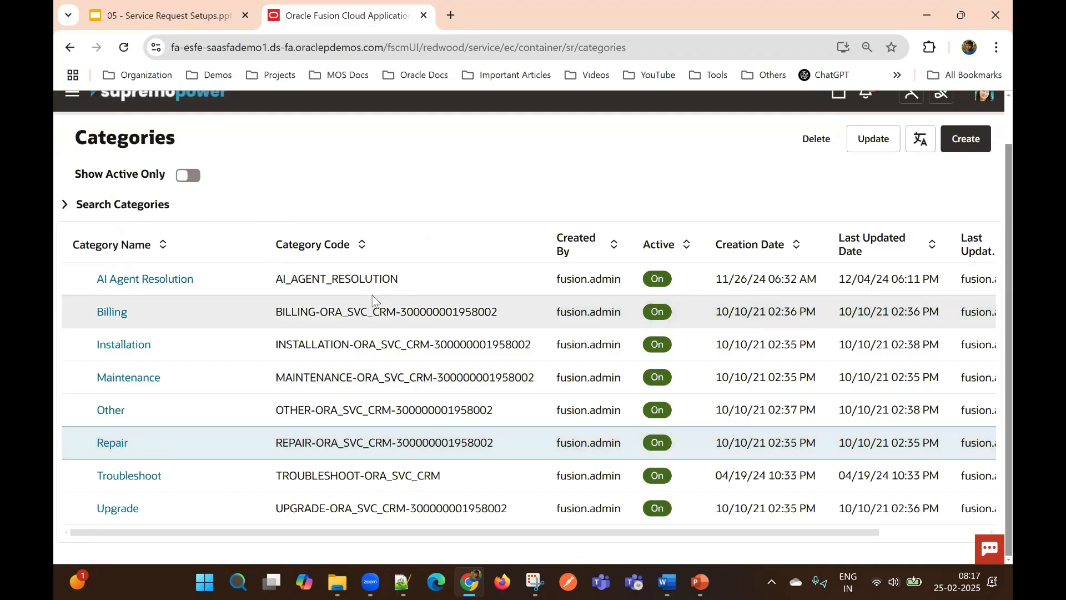
scroll(464, 221, up, 1)
scroll(427, 261, down, 1)
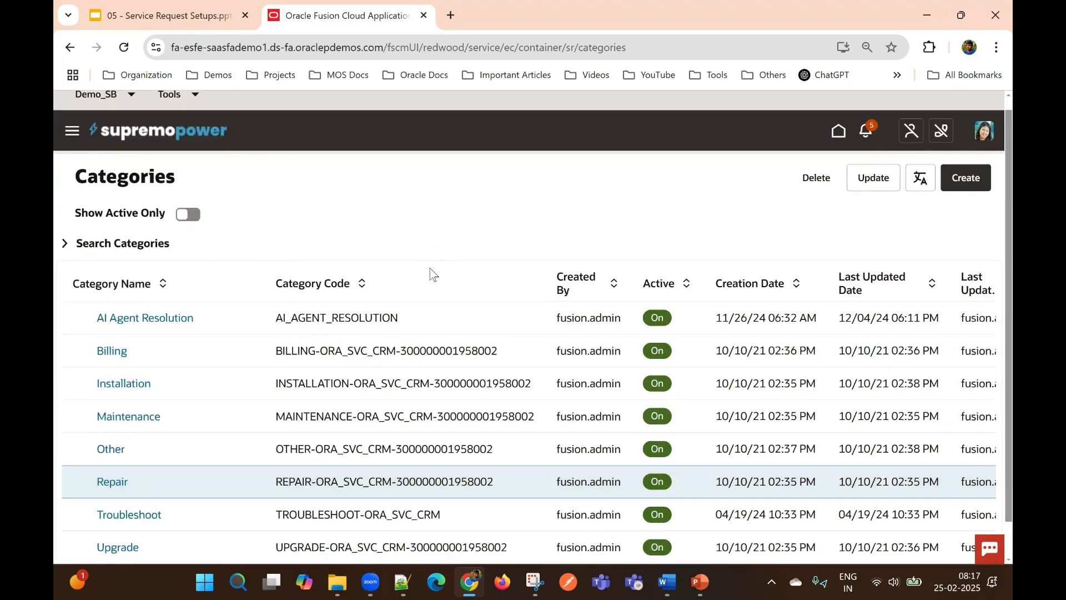
click(387, 322)
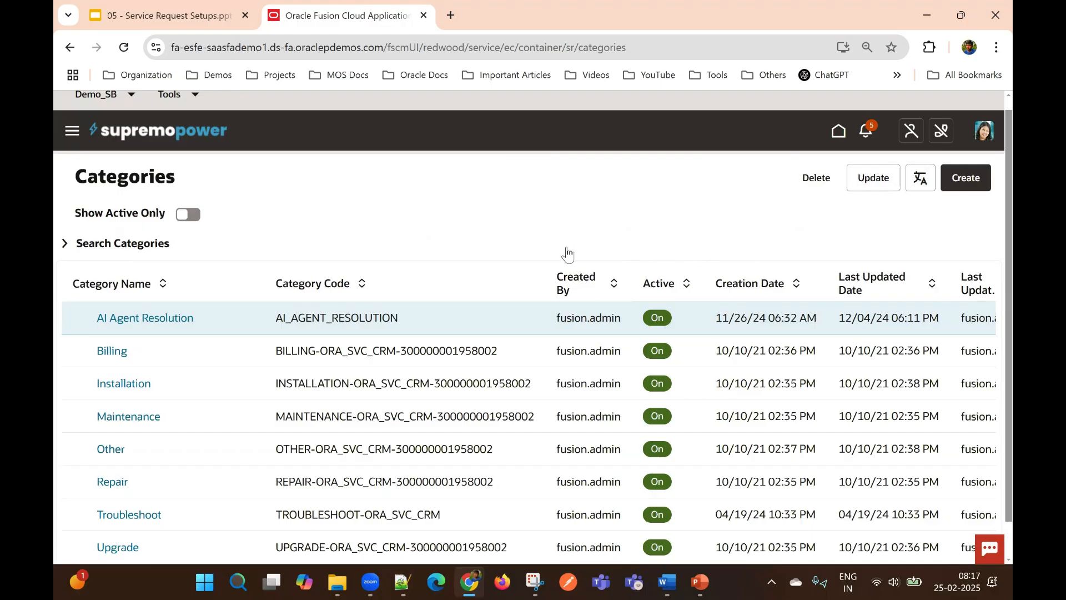
scroll(501, 300, down, 1)
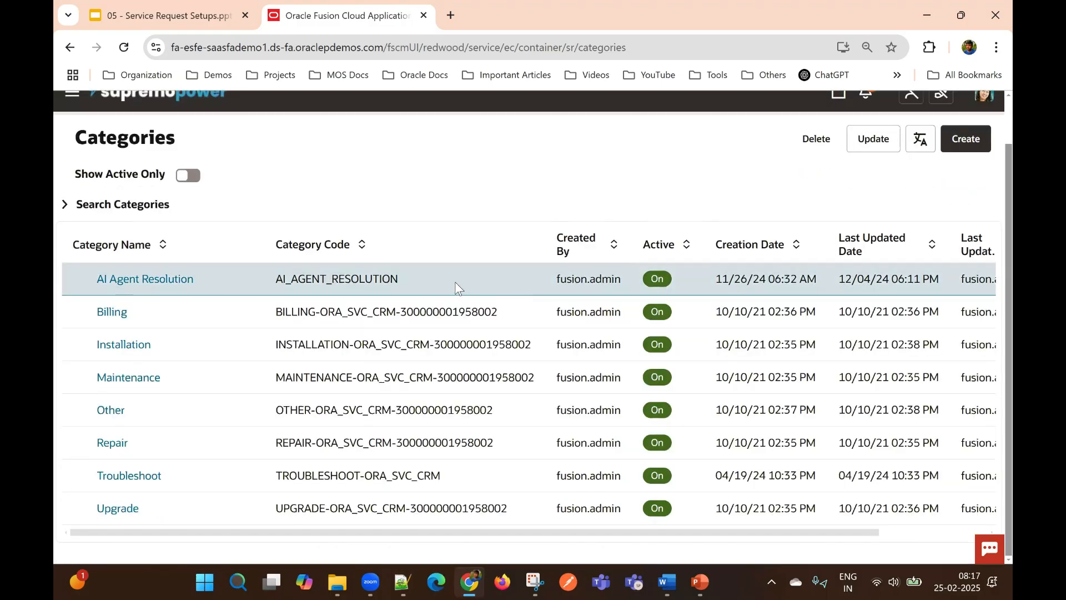
Examine the top-level and child options and the required fields for creating a category, then dismiss the form
click(964, 144)
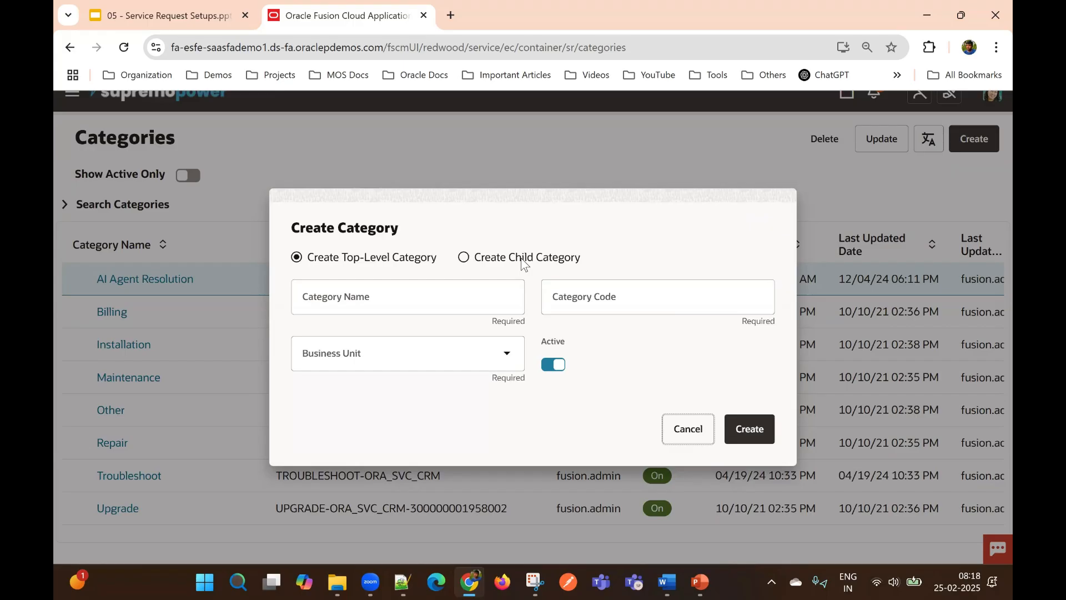
click(357, 298)
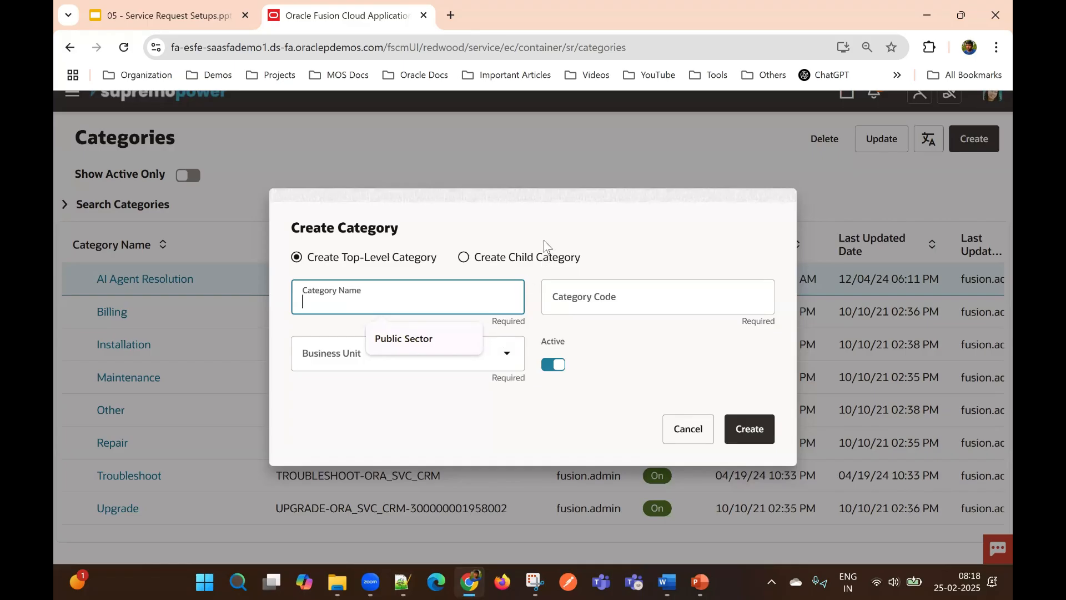
click(376, 297)
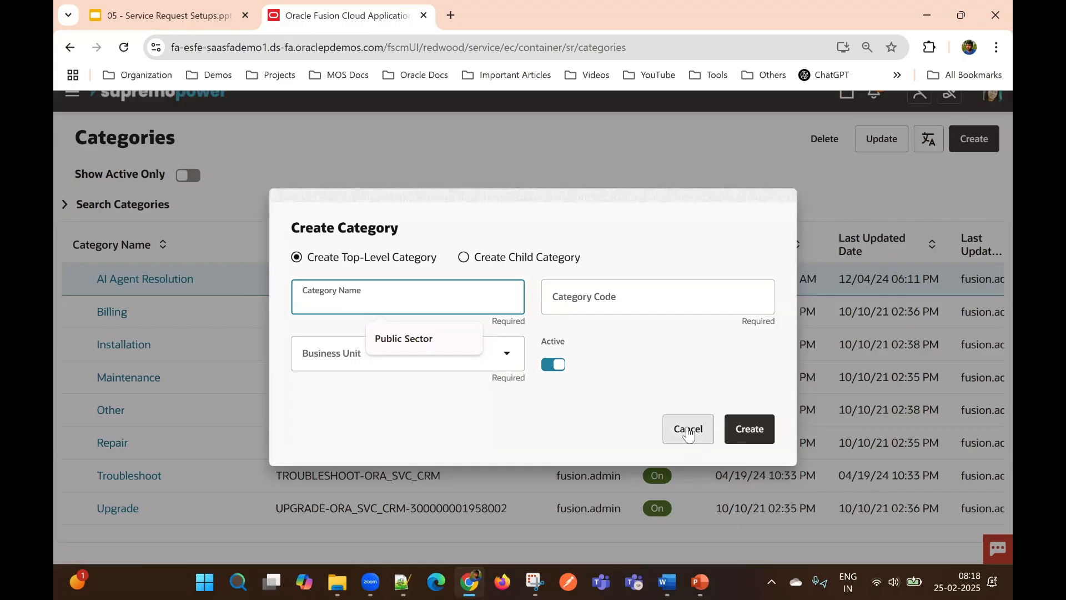
click(687, 429)
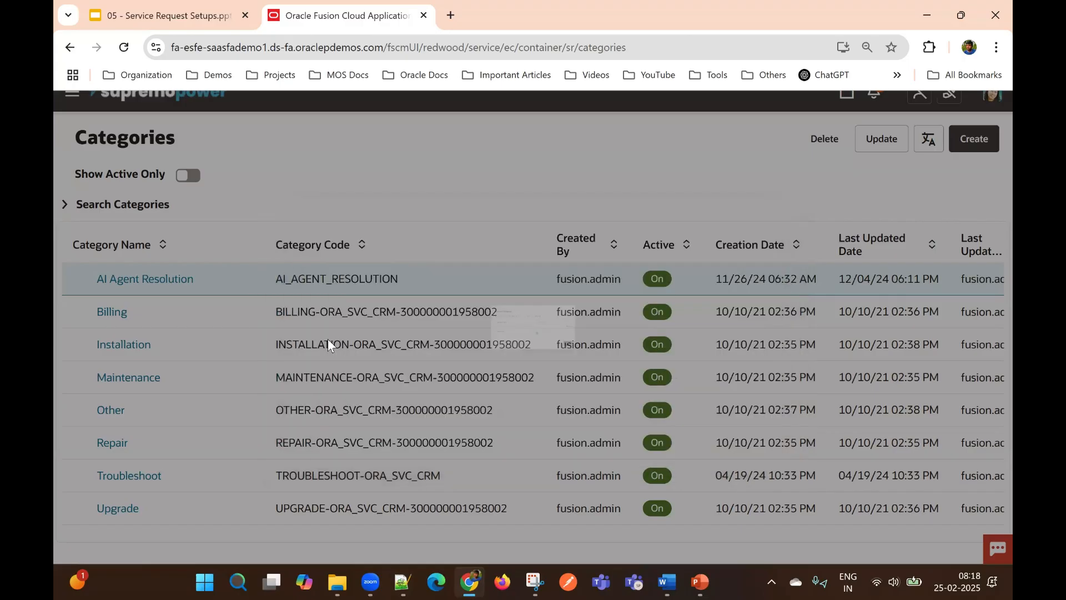
Start a new top-level category and enter Generator Issues as its category name
click(201, 342)
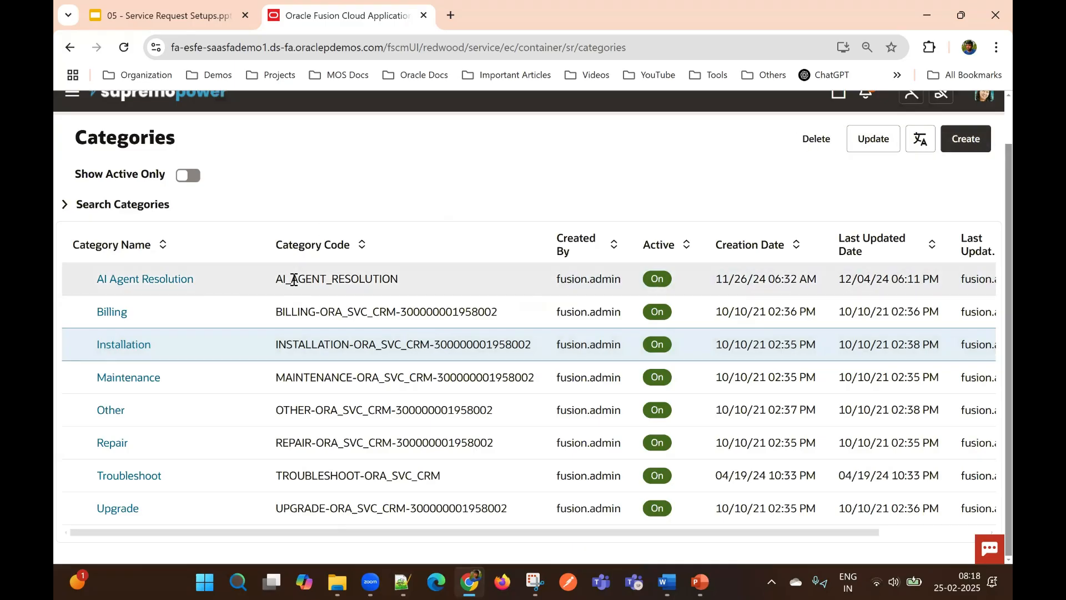
click(967, 143)
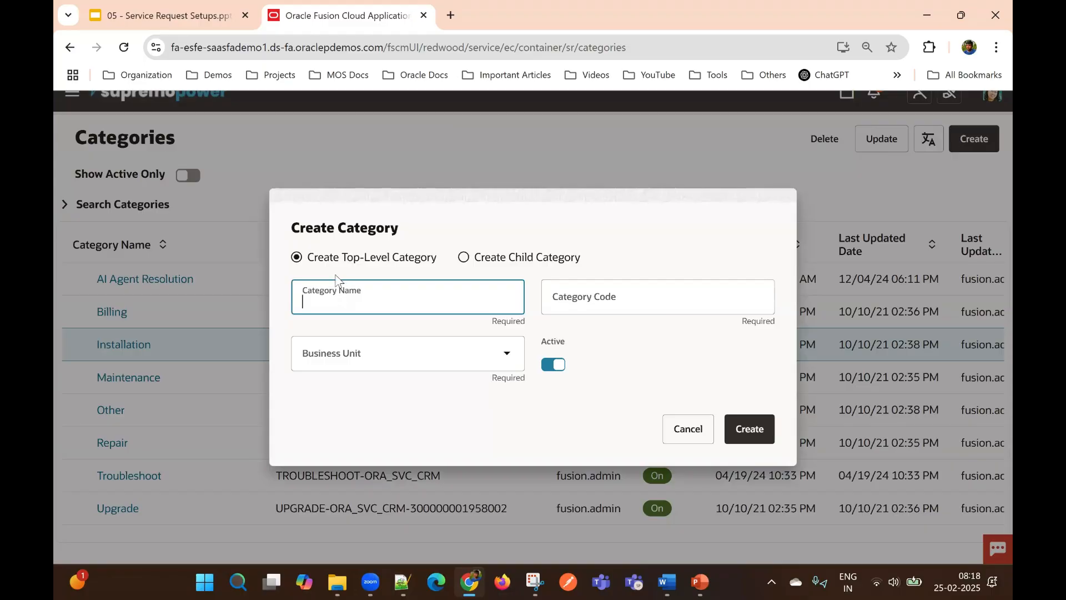
click(339, 299)
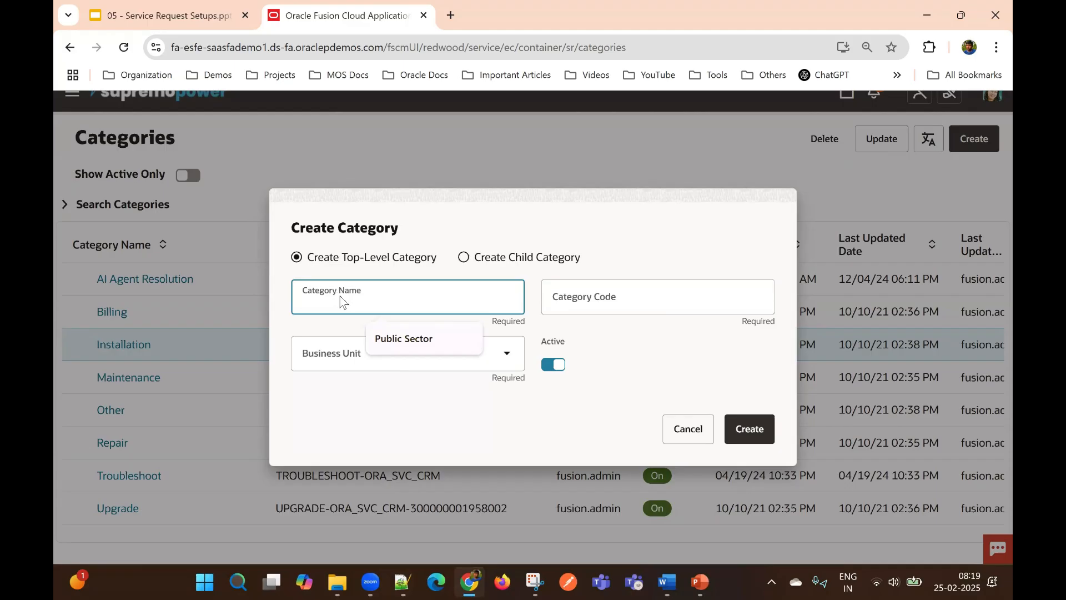
text(Gen)
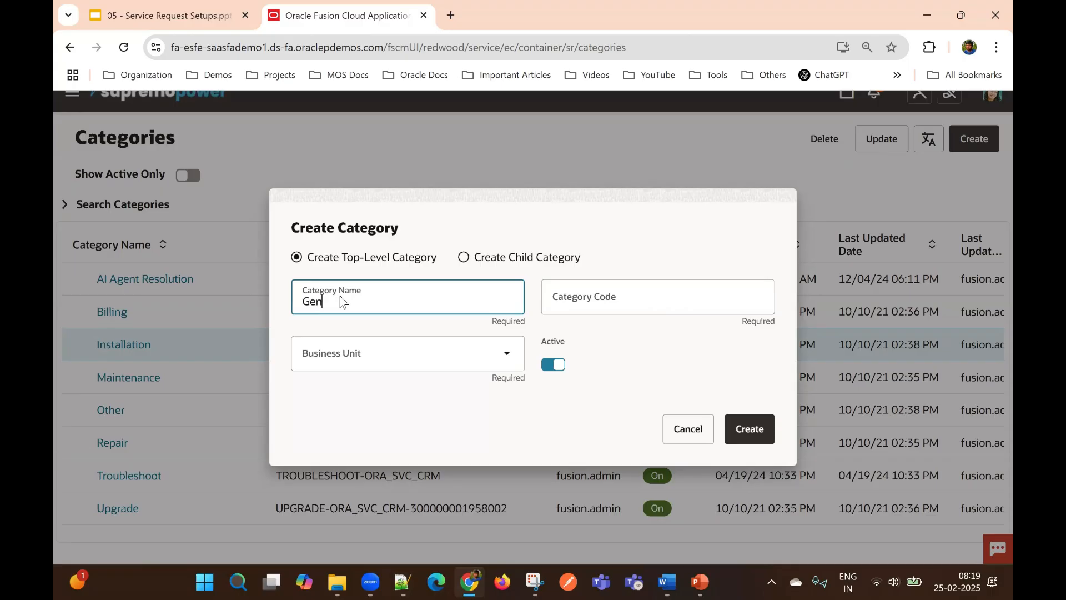
text(e)
text(rat)
text(or)
text( Sta)
key(BackSpace)
key(BackSpace)
key(BackSpace)
key(BackSpace)
text(Issues)
click(583, 345)
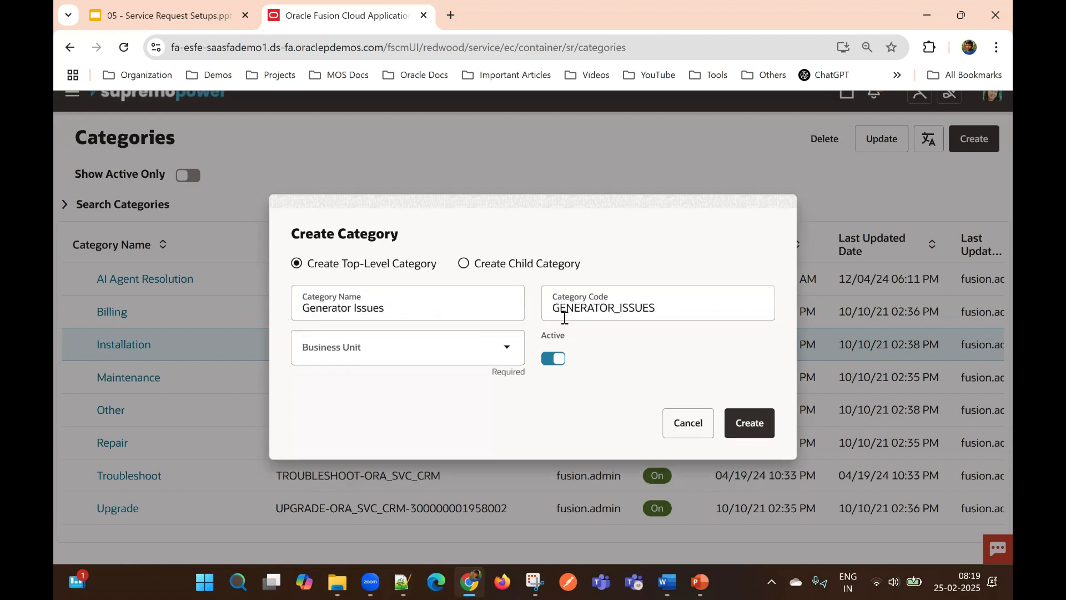
Assign the Supremo Holdings LE BU business unit to the Generator Issues category, create it and dismiss the confirmation
click(393, 351)
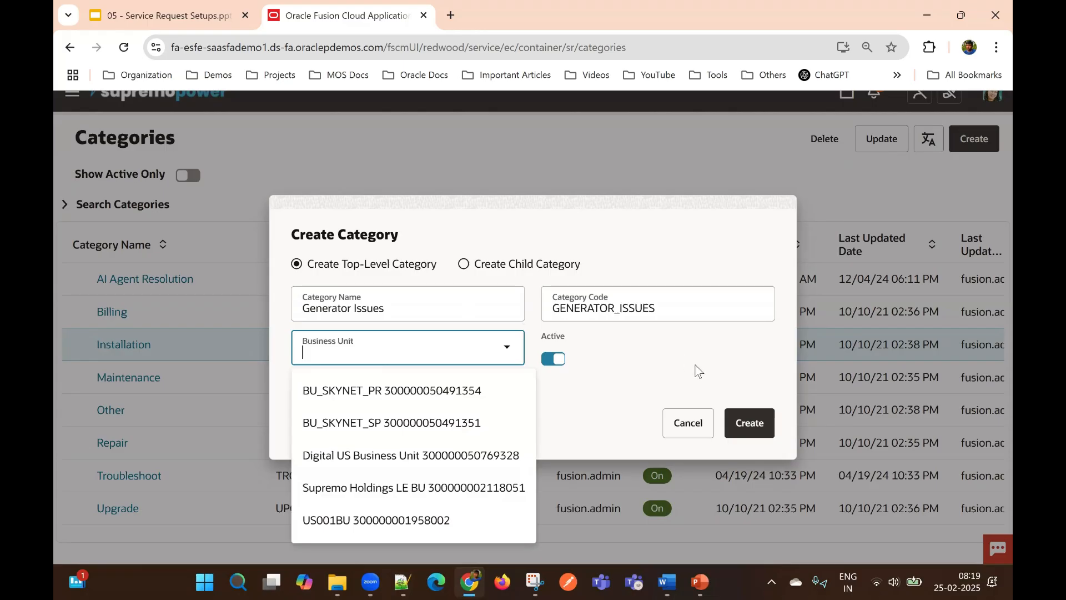
click(583, 363)
click(398, 349)
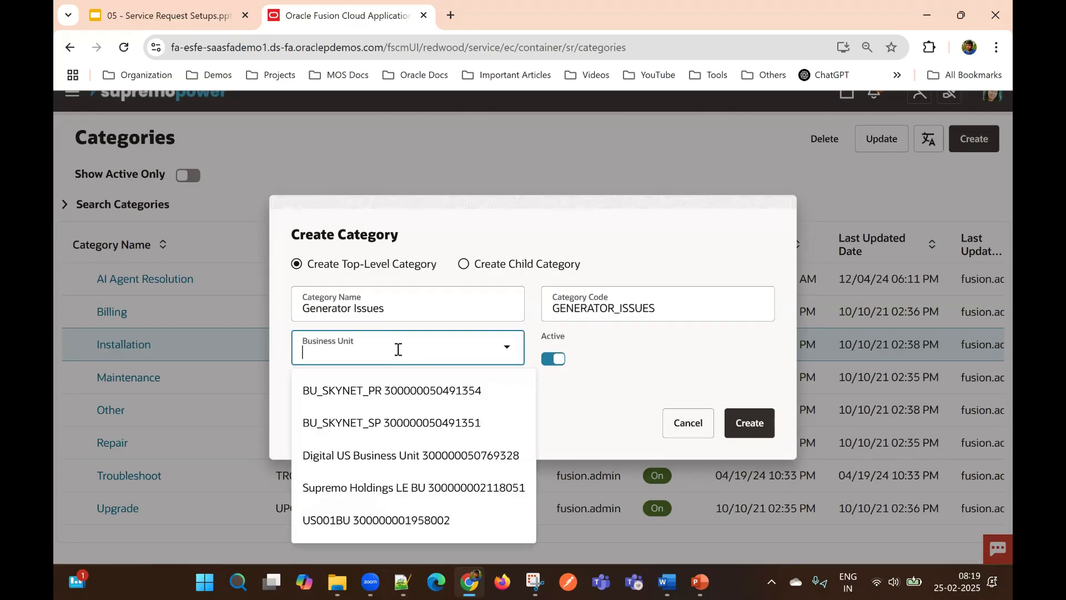
click(394, 488)
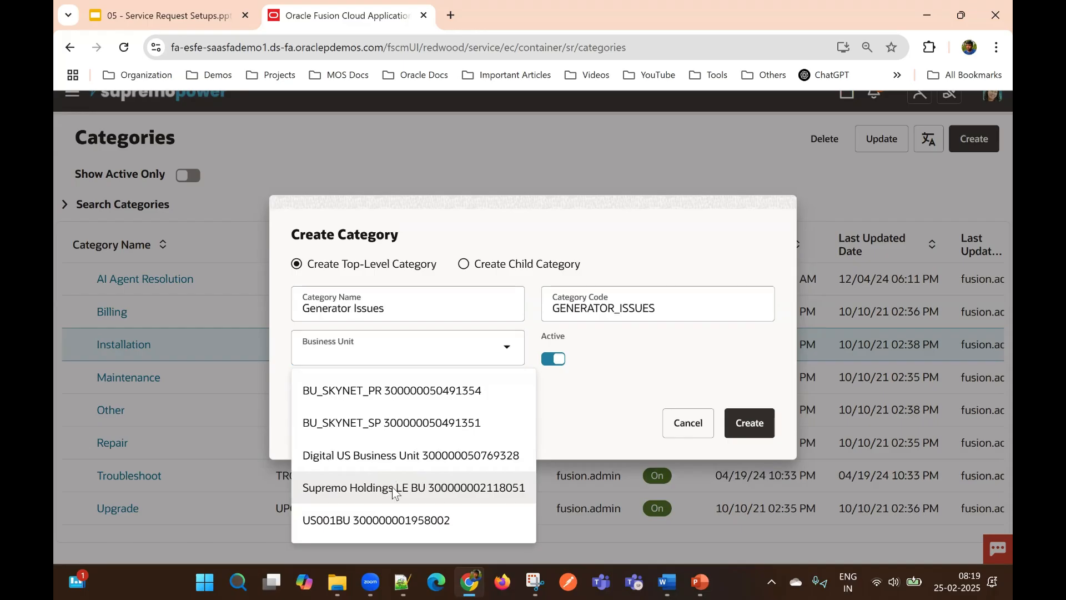
click(468, 410)
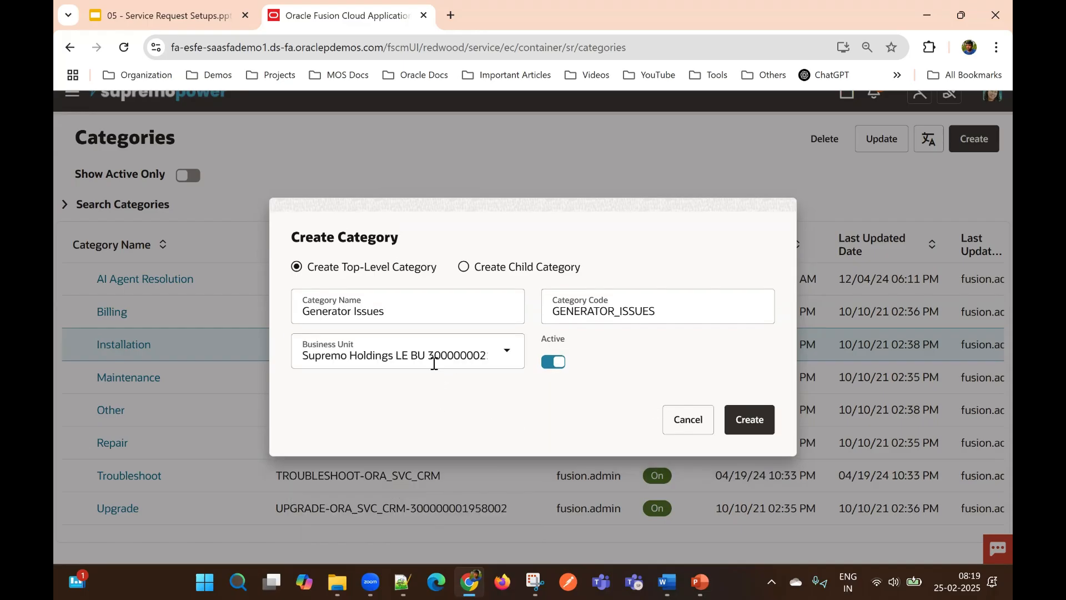
click(748, 421)
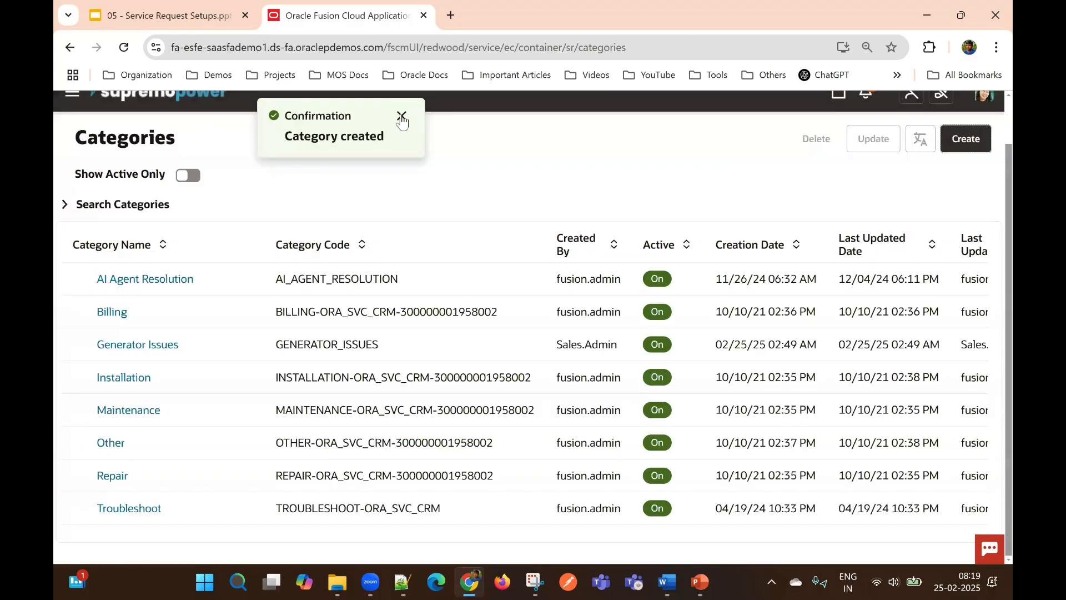
click(402, 113)
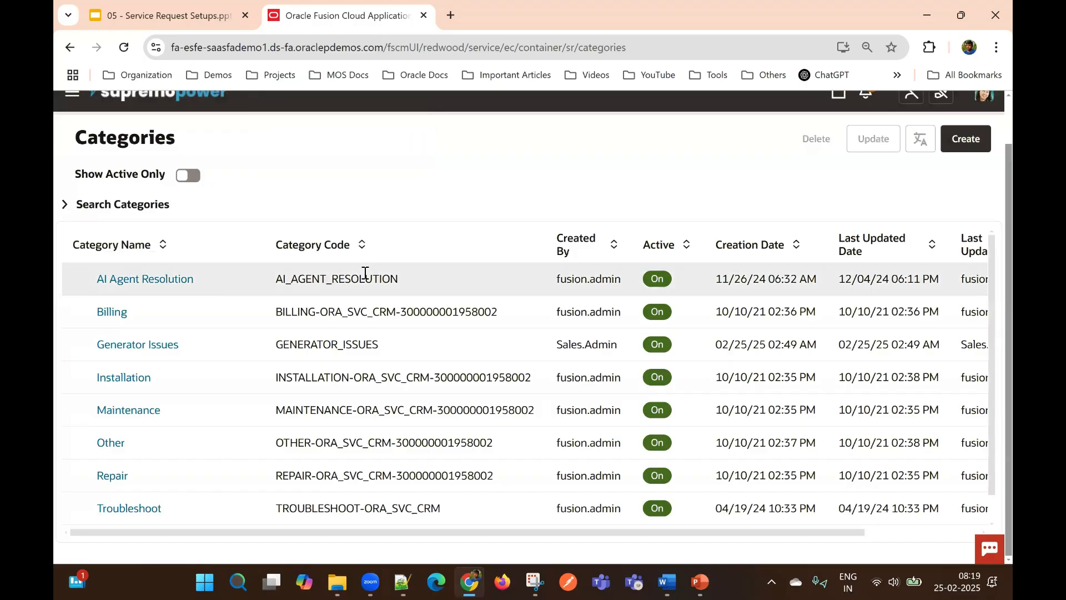
scroll(293, 477, down, 3)
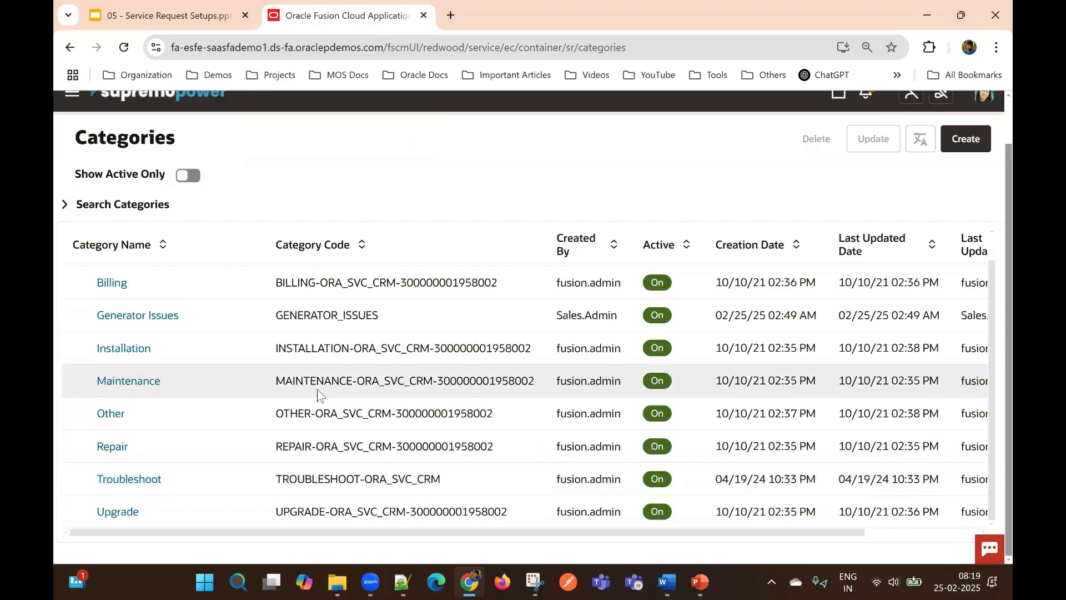
click(362, 315)
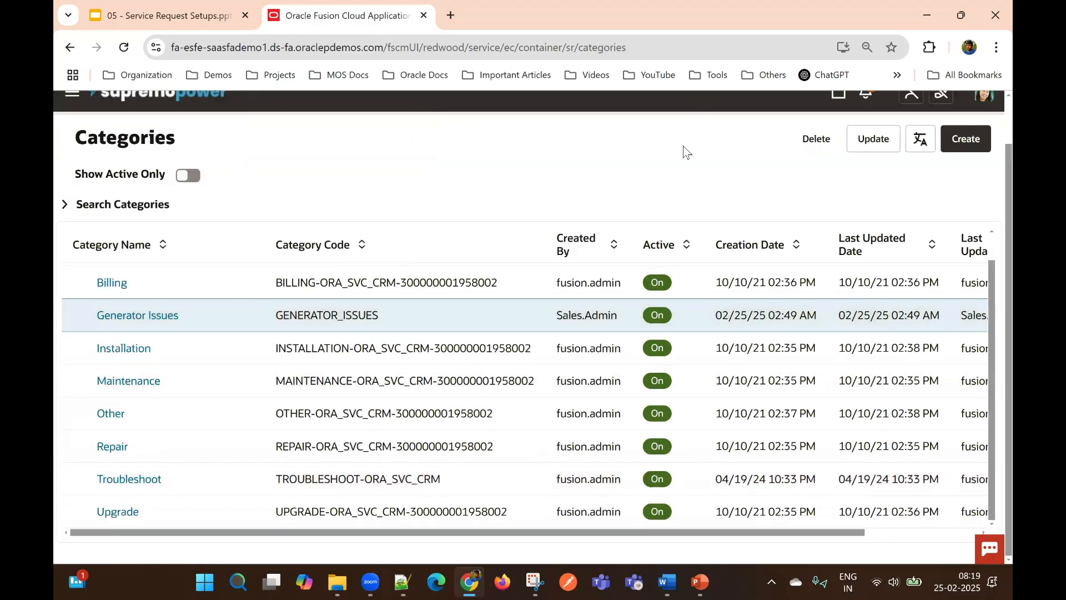
scroll(674, 185, up, 1)
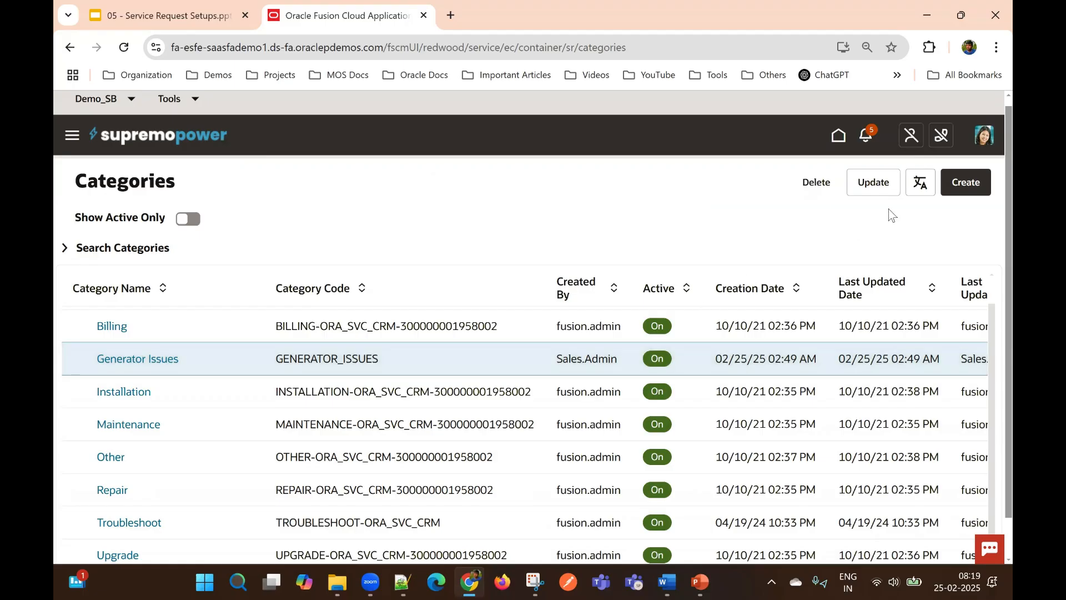
click(964, 185)
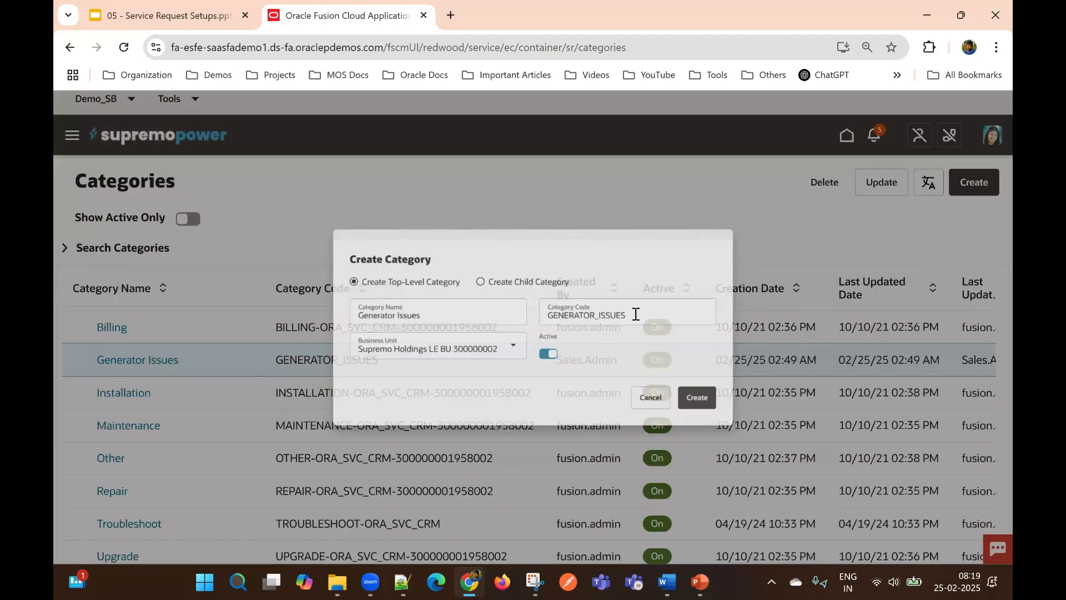
click(684, 423)
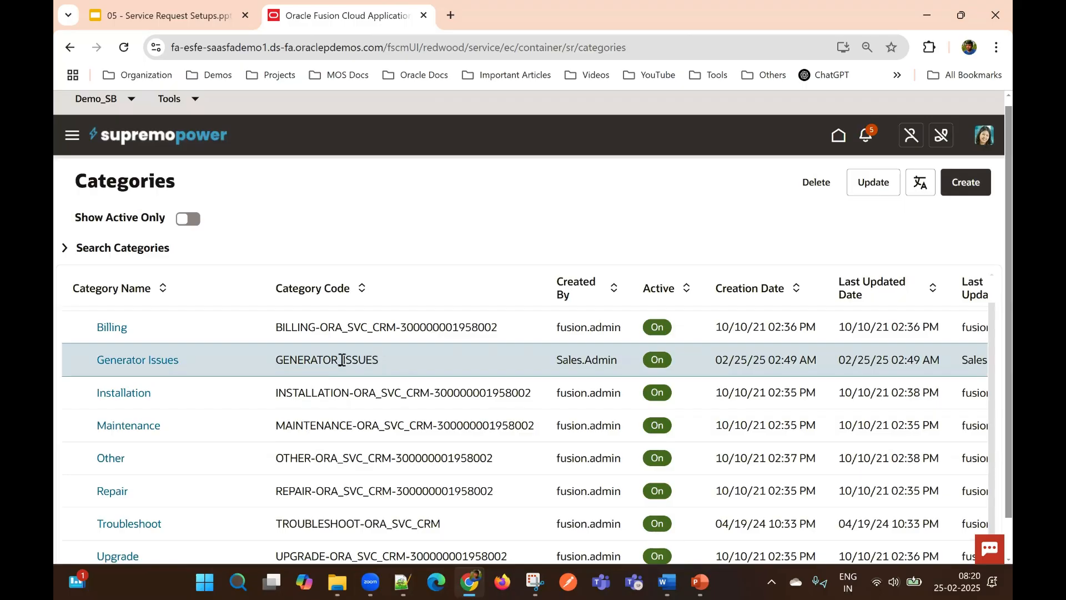
click(965, 184)
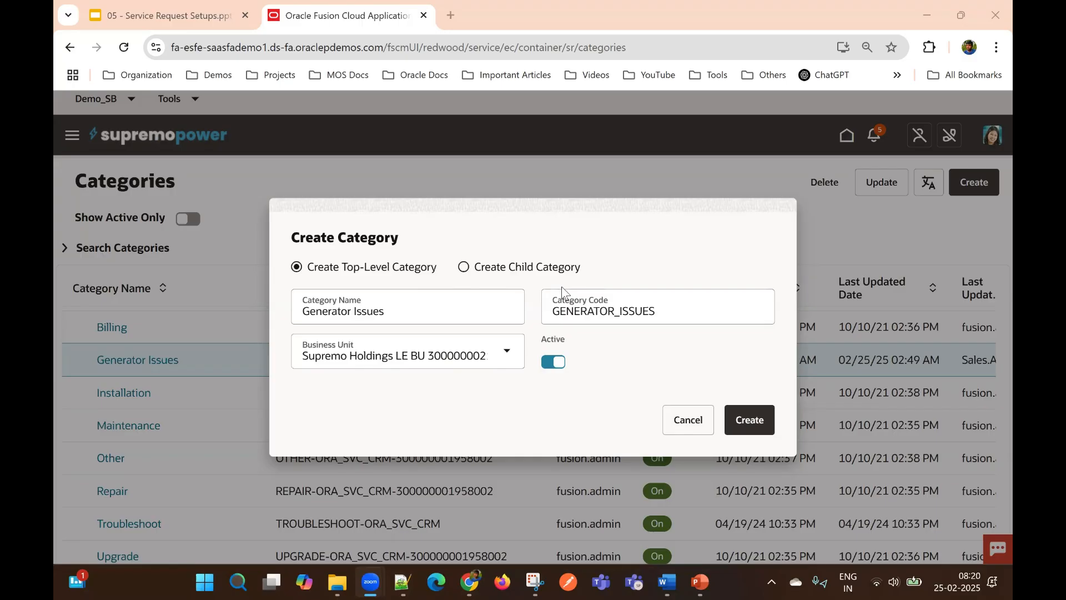
click(464, 267)
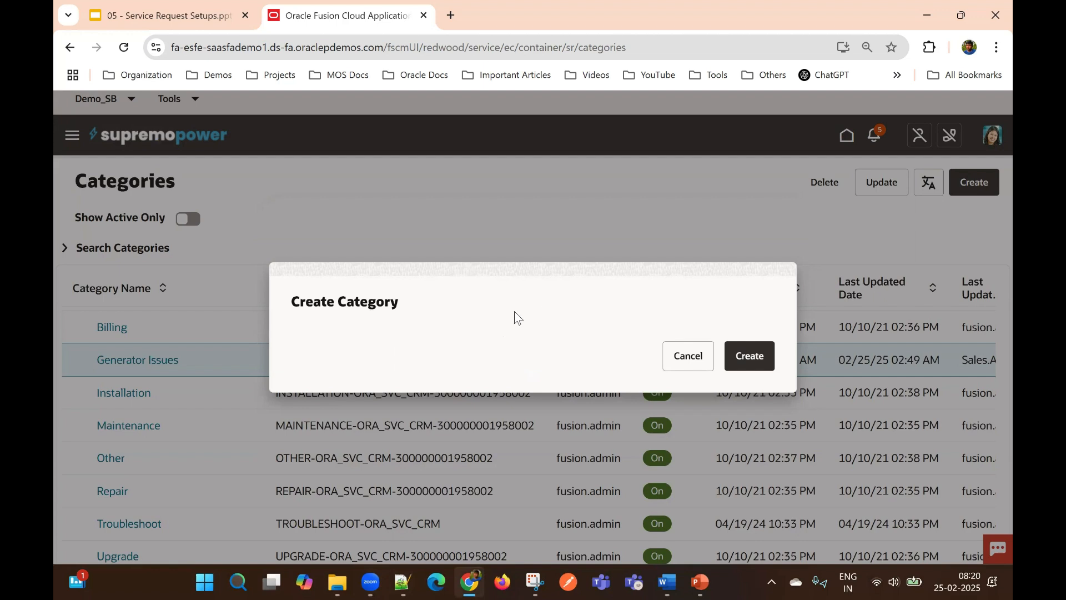
click(681, 361)
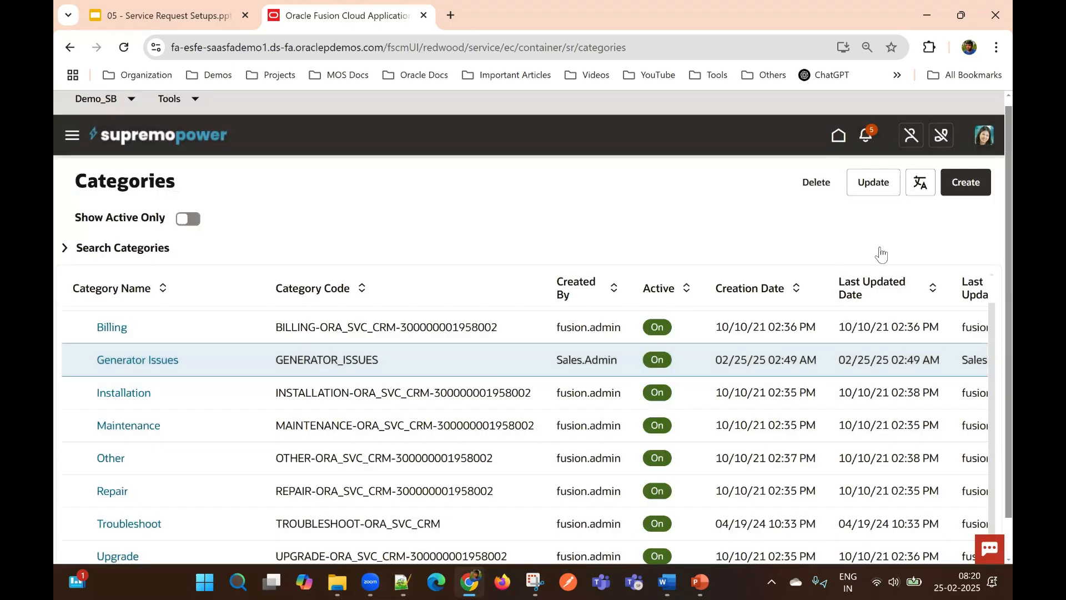
click(968, 183)
click(685, 351)
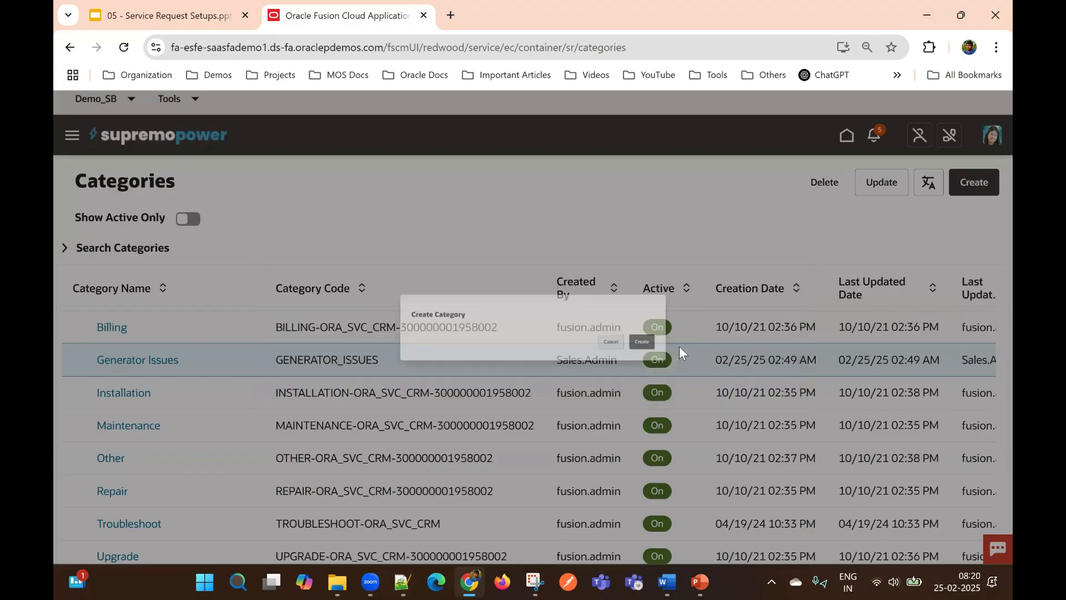
Reload the Categories page to reset the category creation form
click(123, 49)
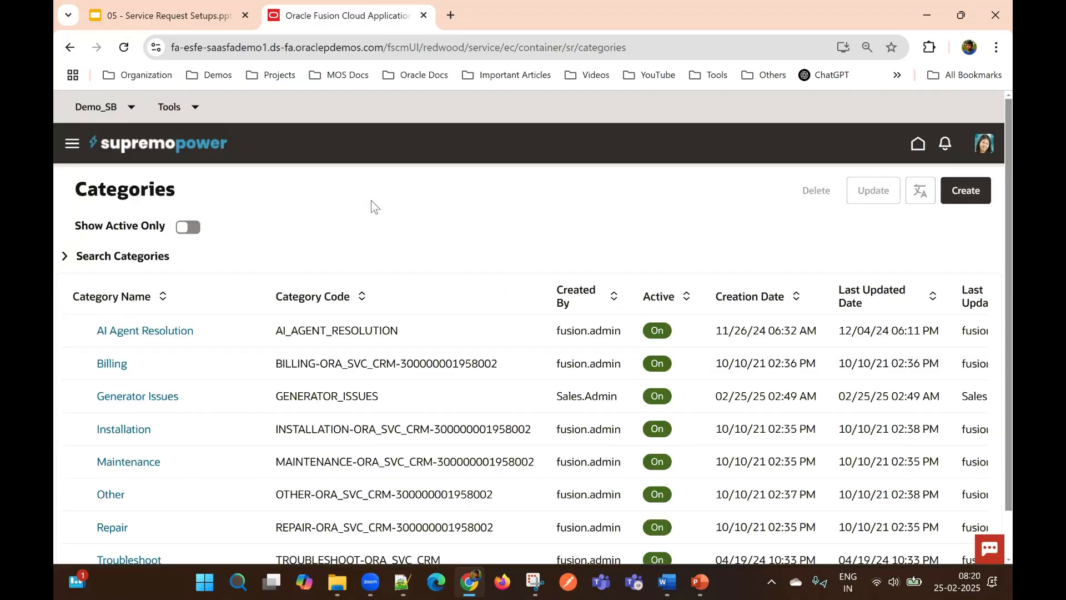
click(989, 189)
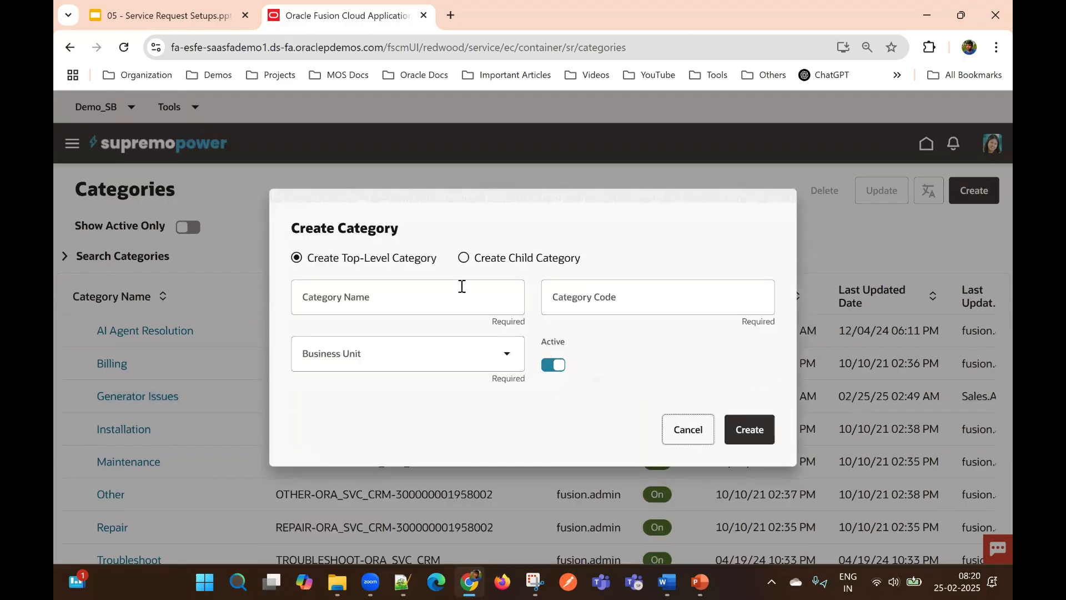
click(464, 259)
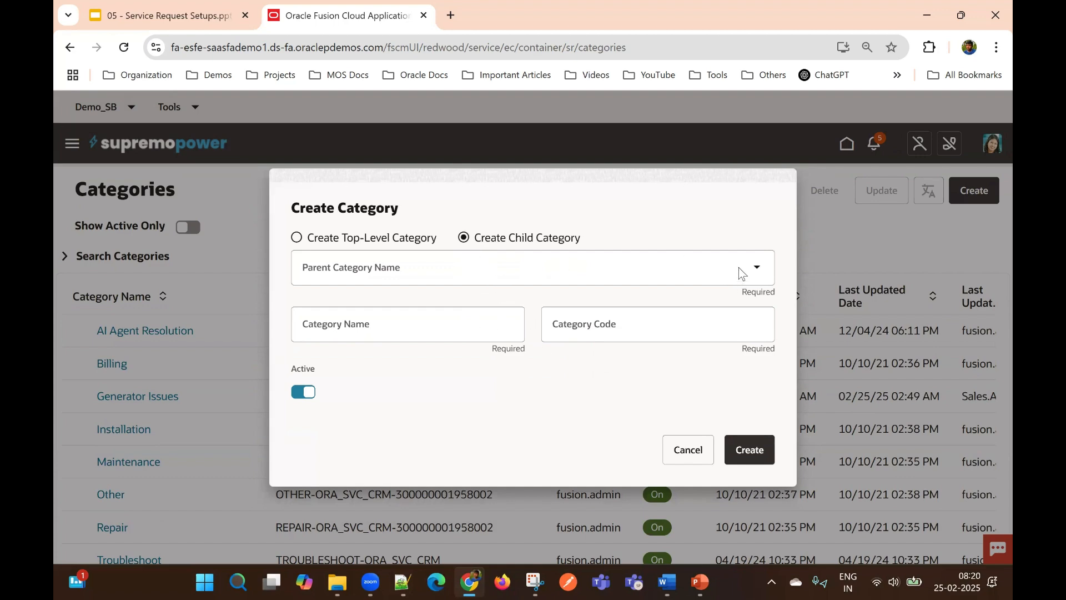
click(688, 450)
Create an active child category named Winding Failure with Generator Issues as its parent category
click(400, 395)
click(973, 190)
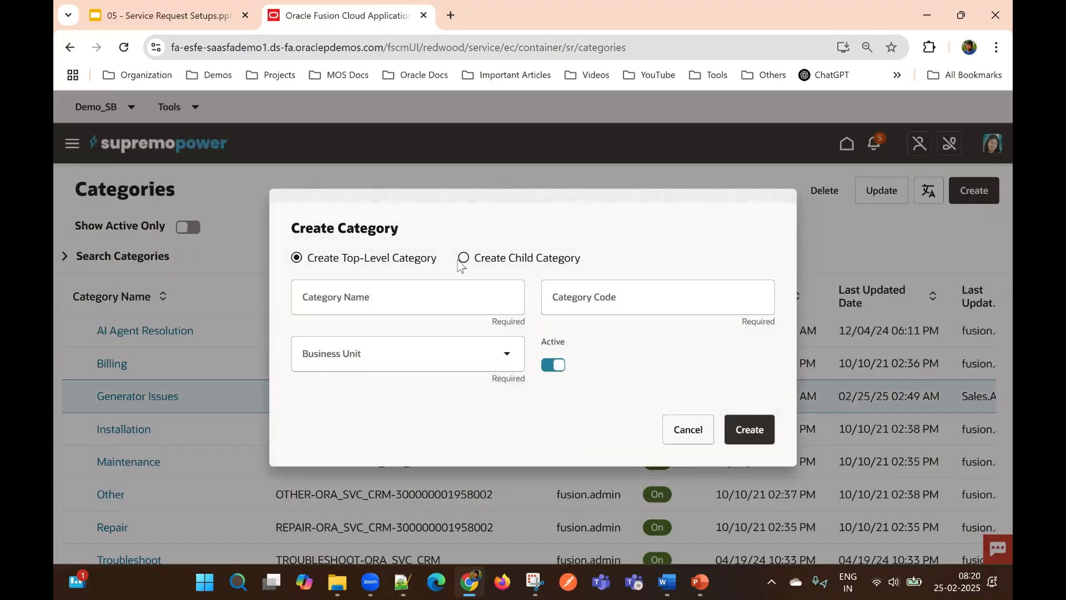
click(463, 257)
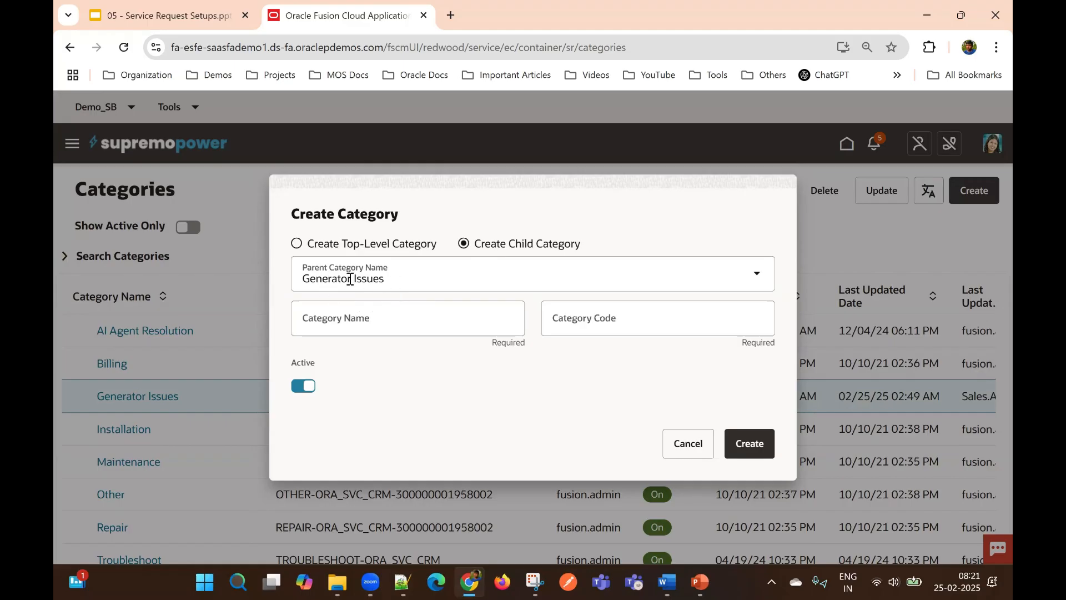
click(395, 321)
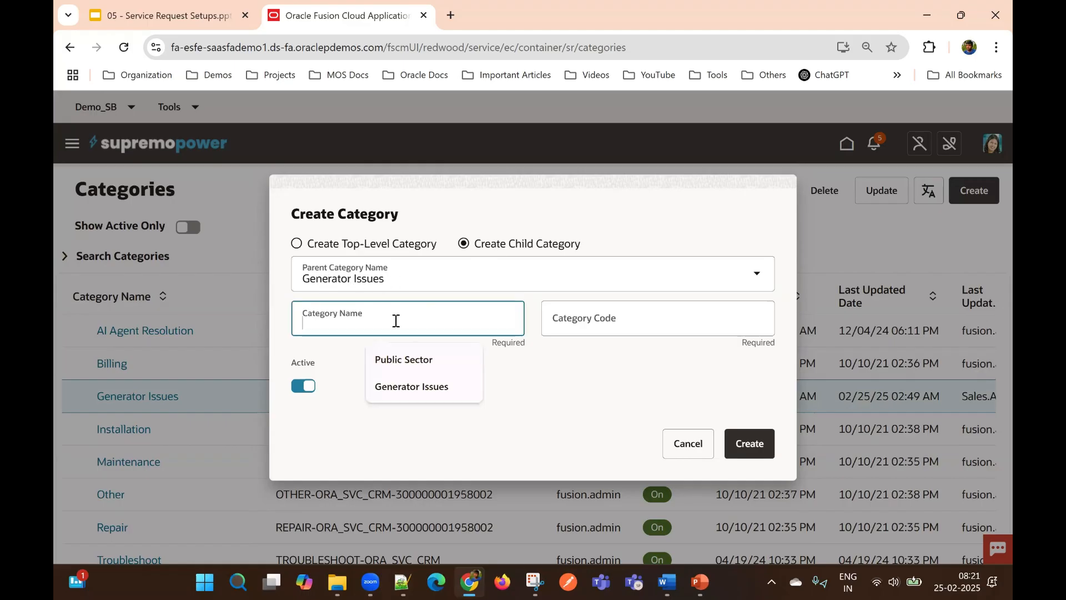
click(328, 381)
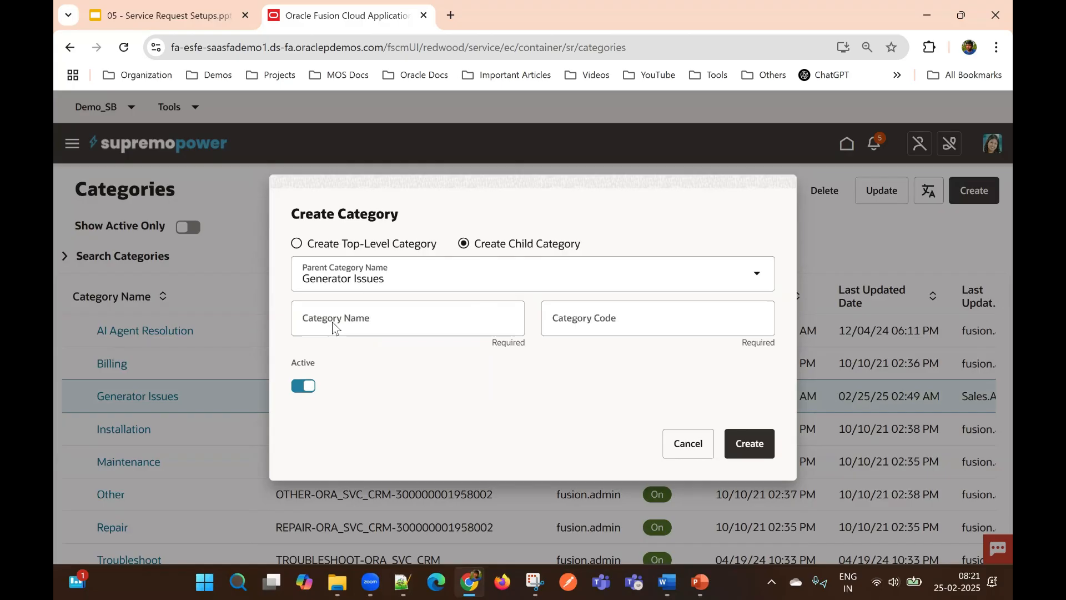
click(327, 316)
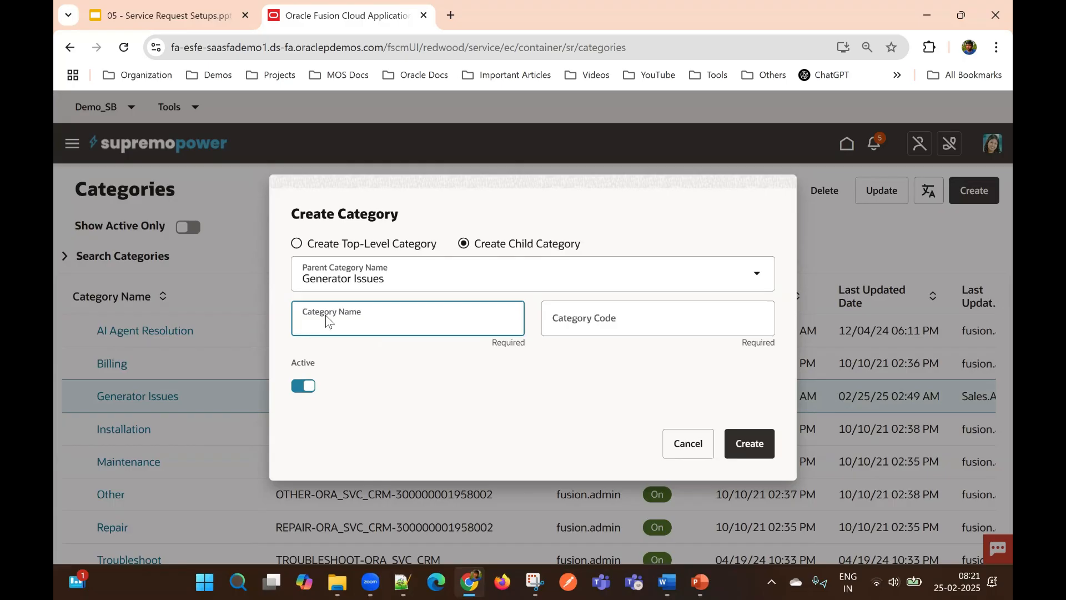
text(Winding Failure)
click(461, 380)
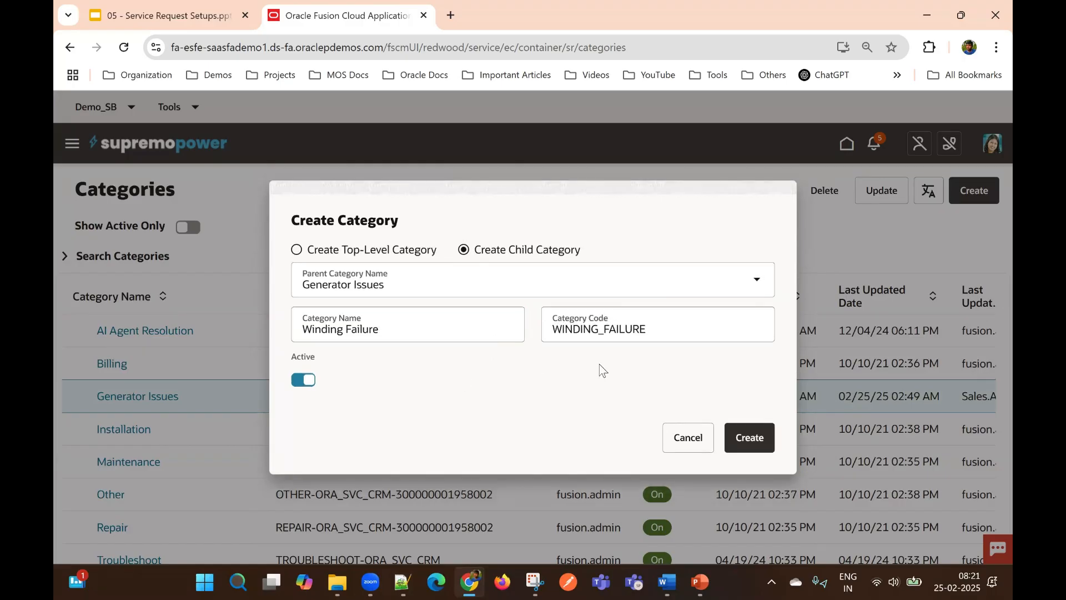
click(751, 436)
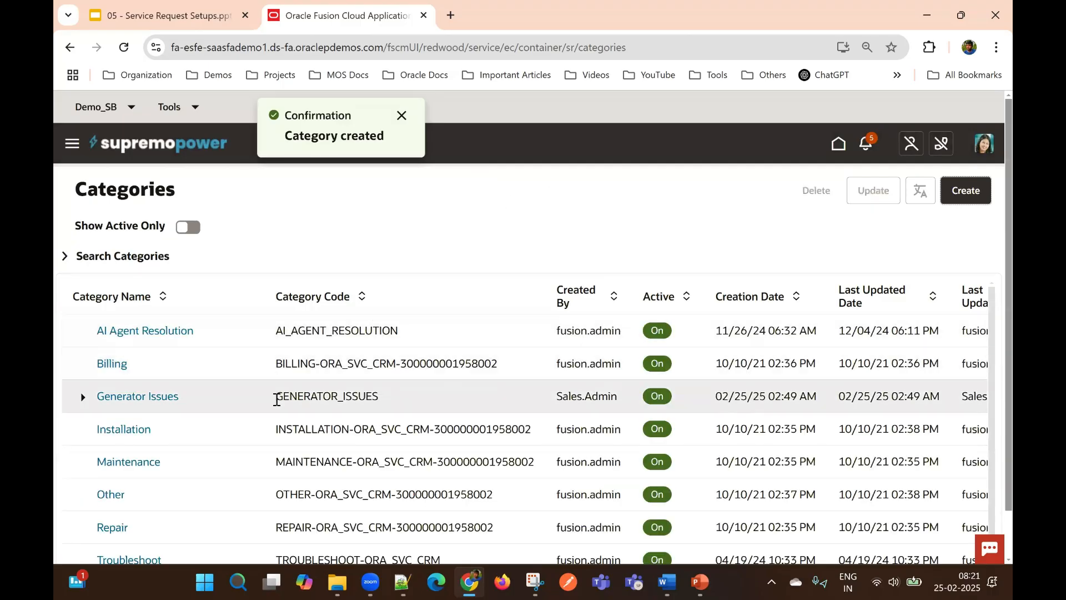
click(277, 398)
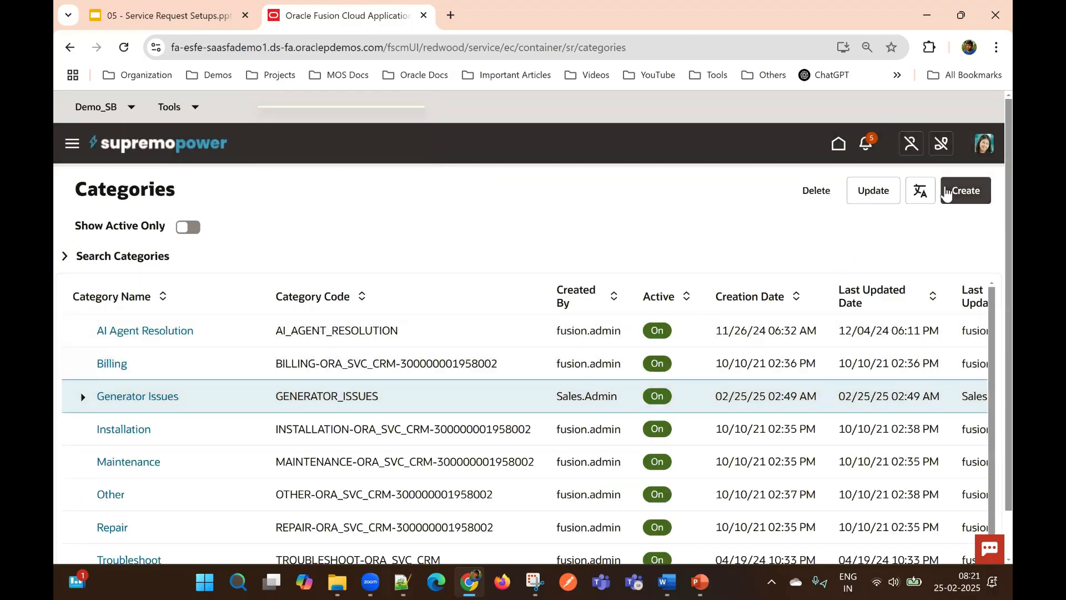
click(951, 190)
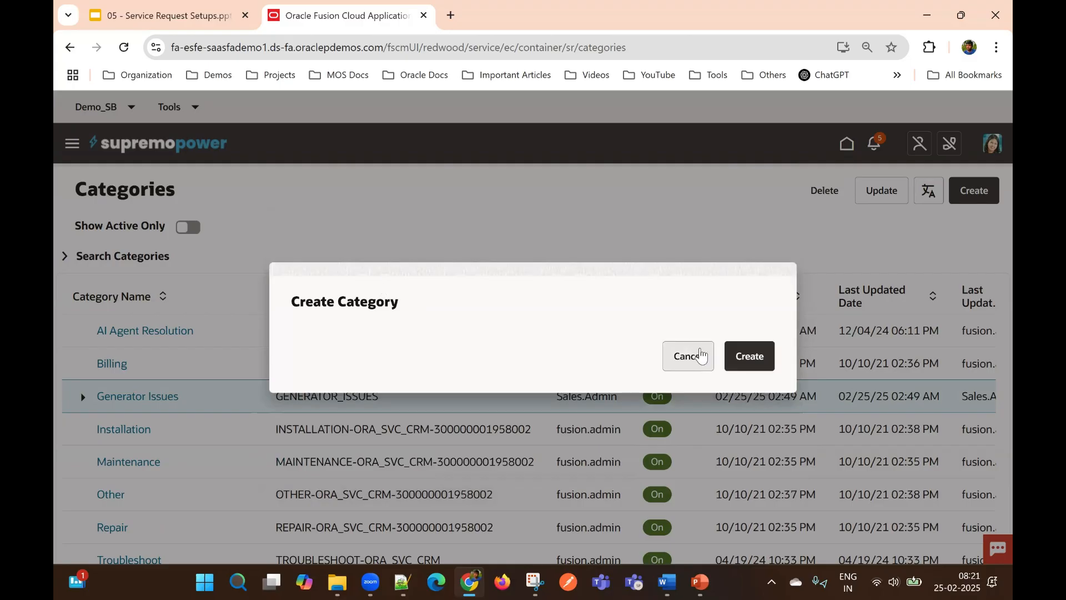
click(689, 361)
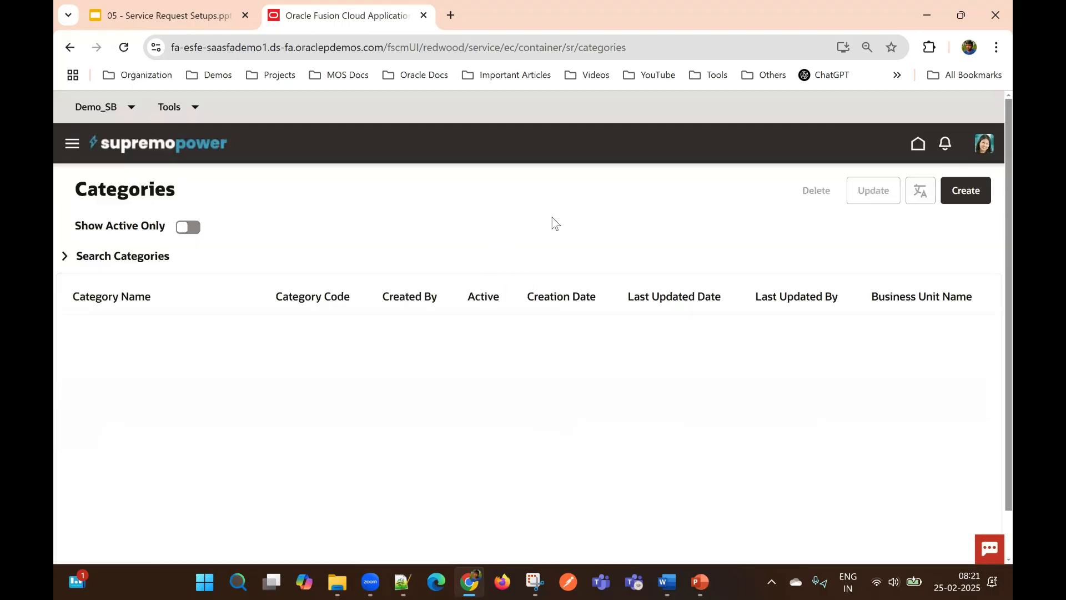
Create an active child category named Starter Issues with Generator Issues as its parent category and dismiss the confirmation
click(395, 394)
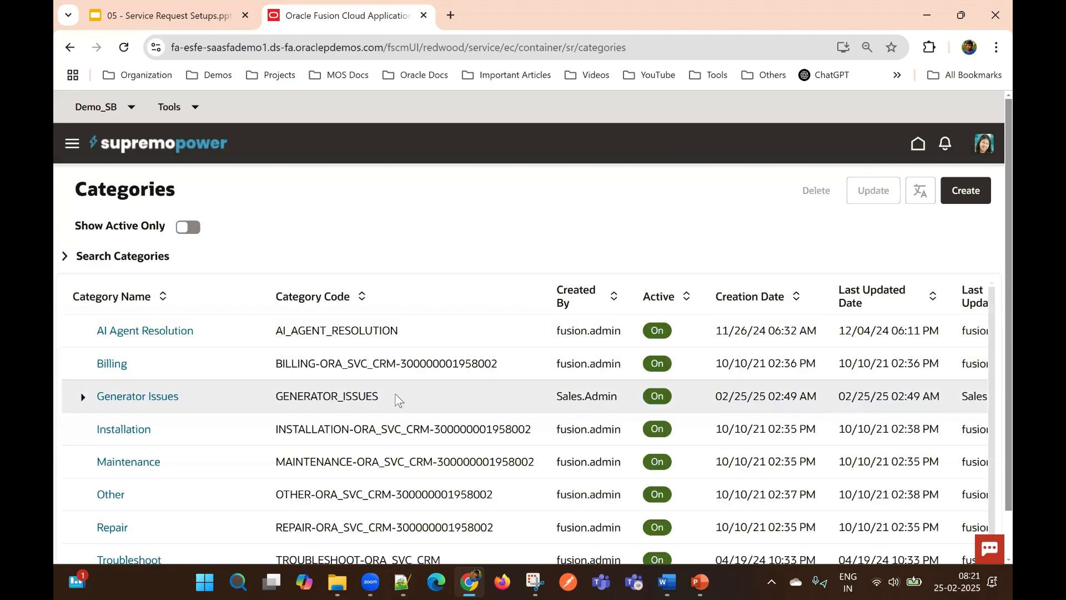
click(965, 191)
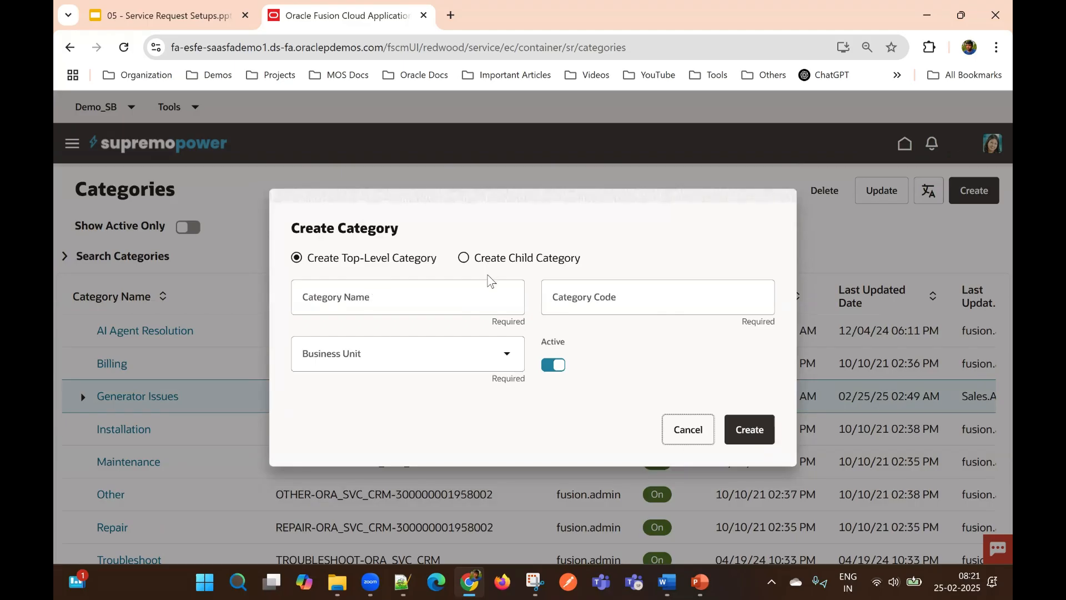
click(464, 257)
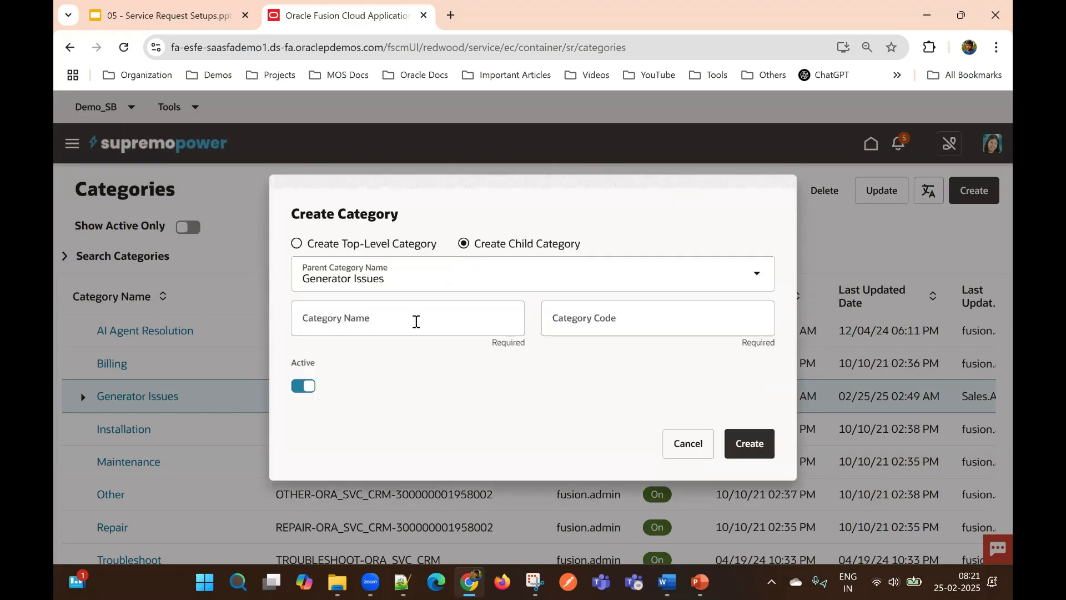
click(416, 322)
text(Starter Issues)
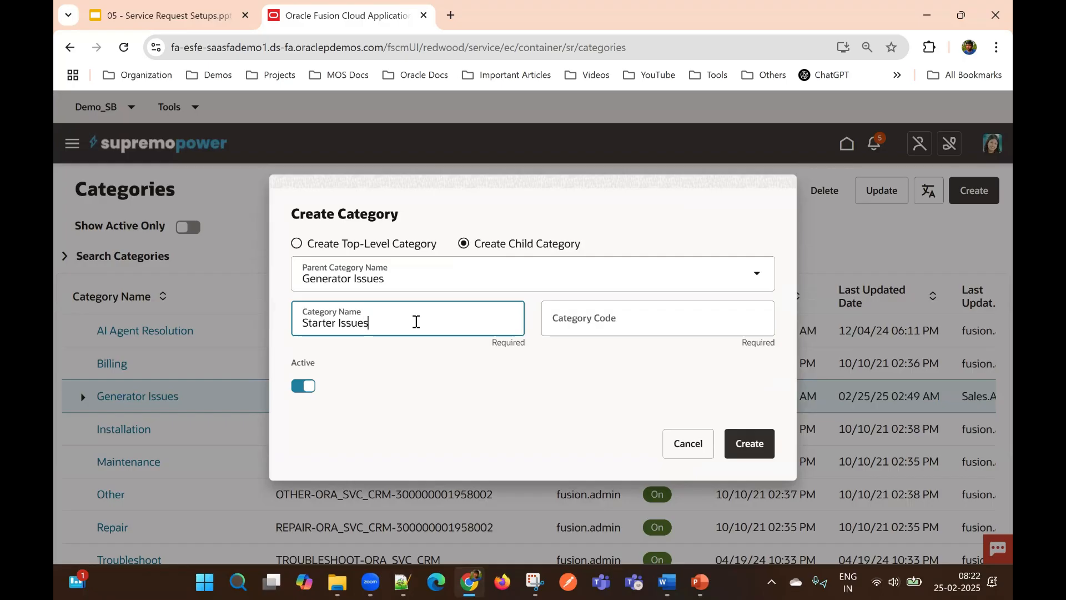
click(516, 388)
click(750, 437)
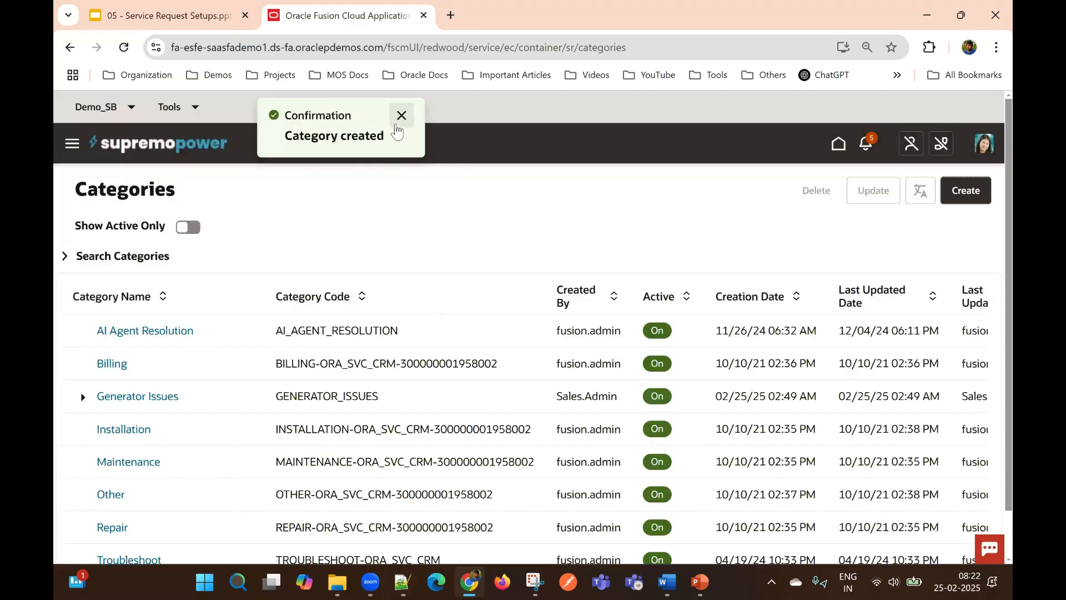
click(400, 116)
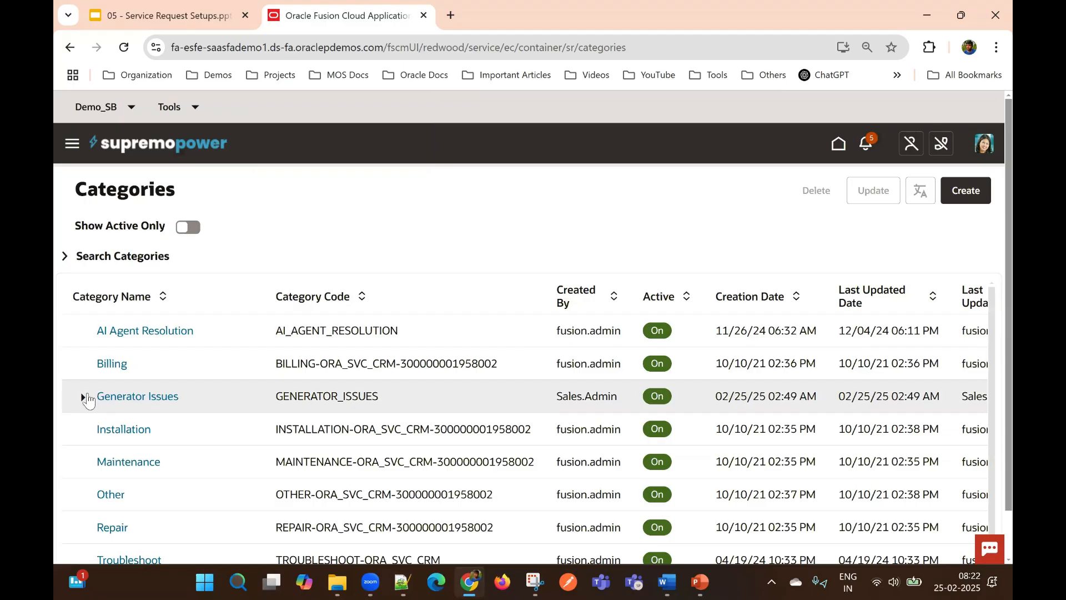
Expand the Generator Issues category and examine its child categories along with their codes, dates and business units
click(87, 398)
click(87, 400)
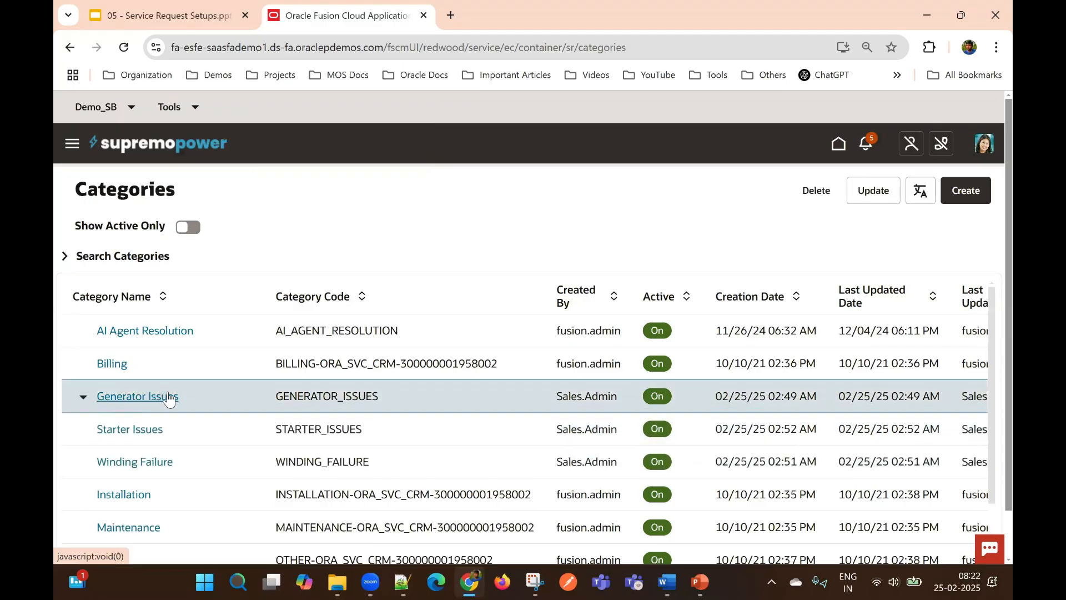
scroll(191, 442, down, 1)
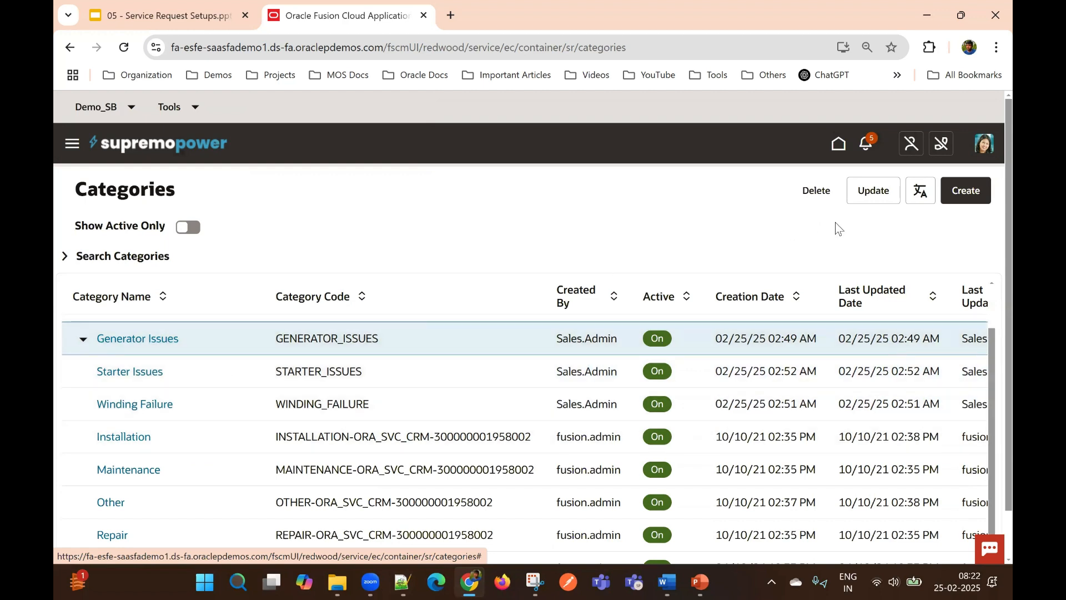
scroll(645, 435, up, 1)
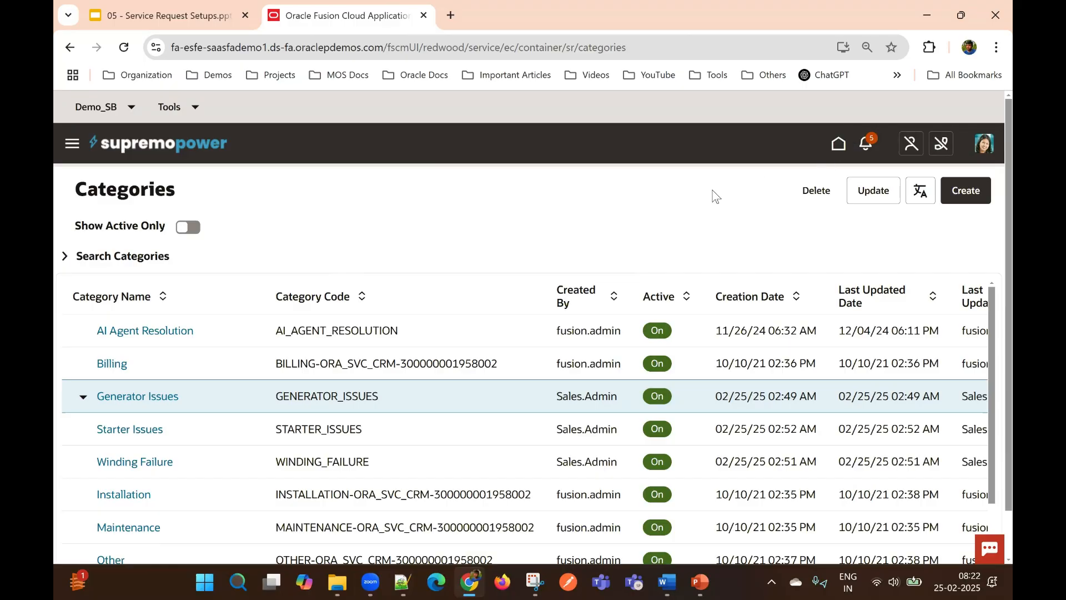
scroll(670, 407, right, 3)
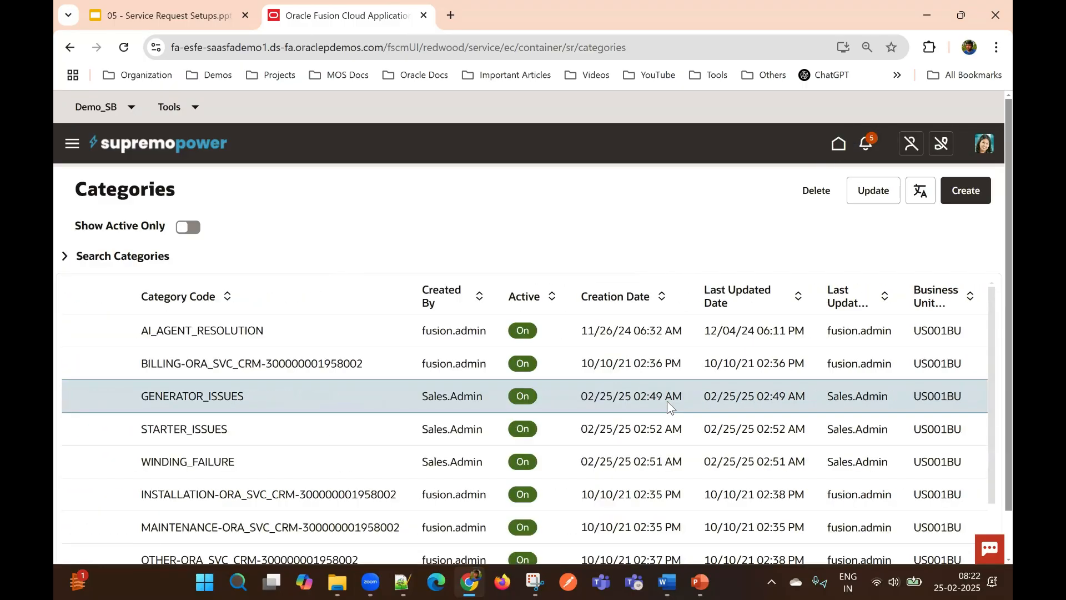
scroll(668, 402, left, 3)
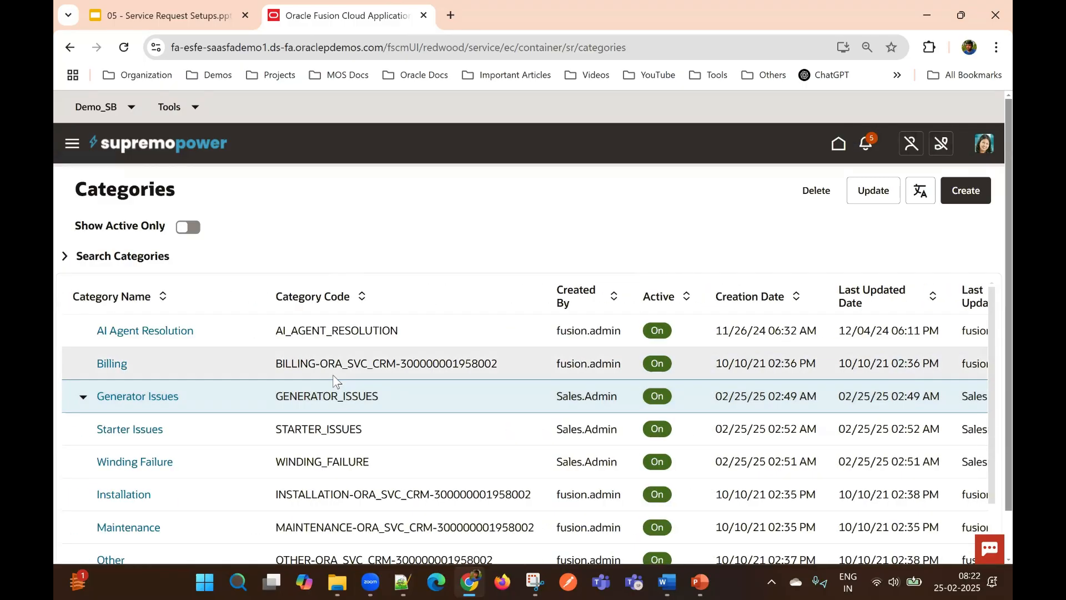
Review the category details of Billing, Starter Issues and Generator Issues, checking the business unit name assigned to each
click(119, 367)
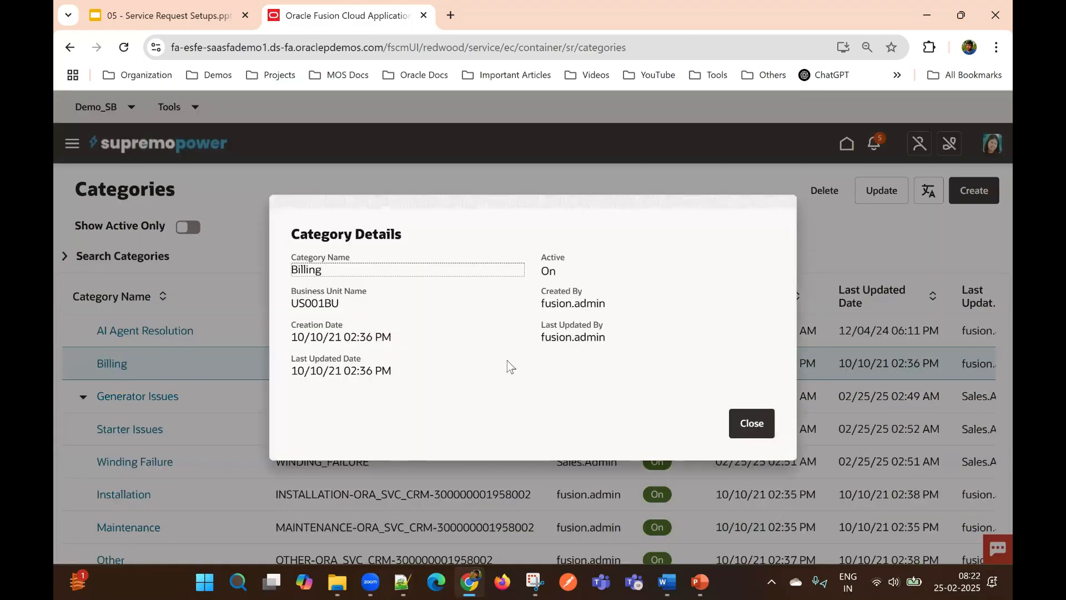
click(752, 436)
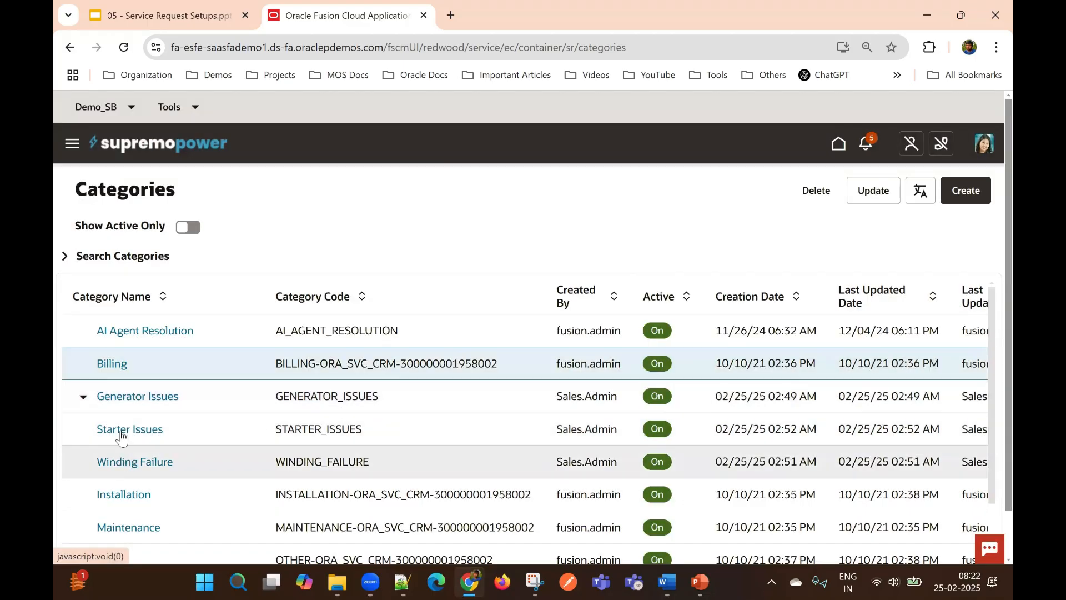
click(125, 429)
click(308, 306)
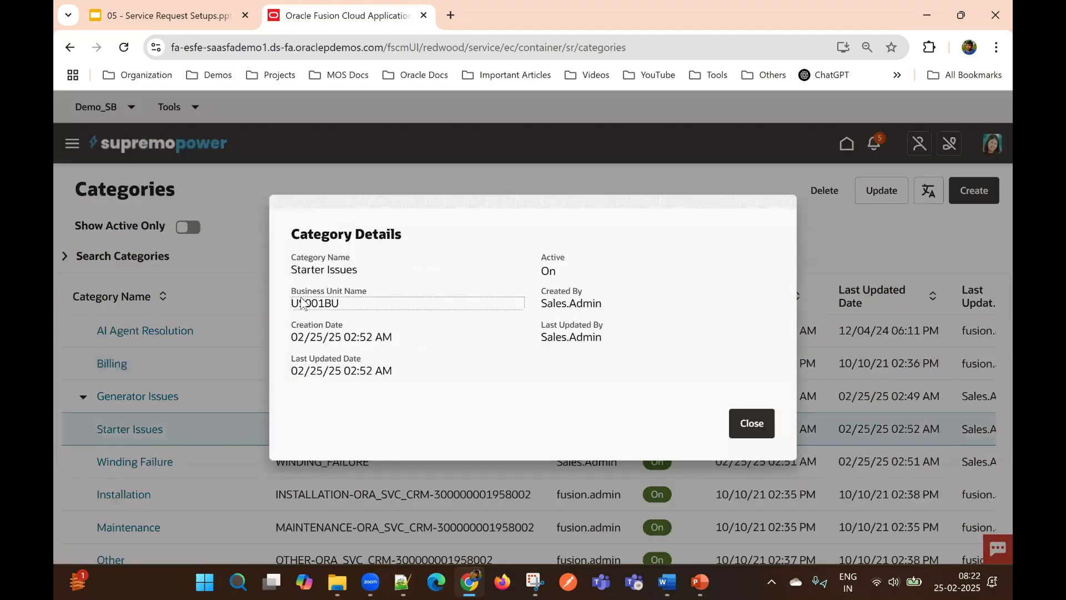
double_click(333, 306)
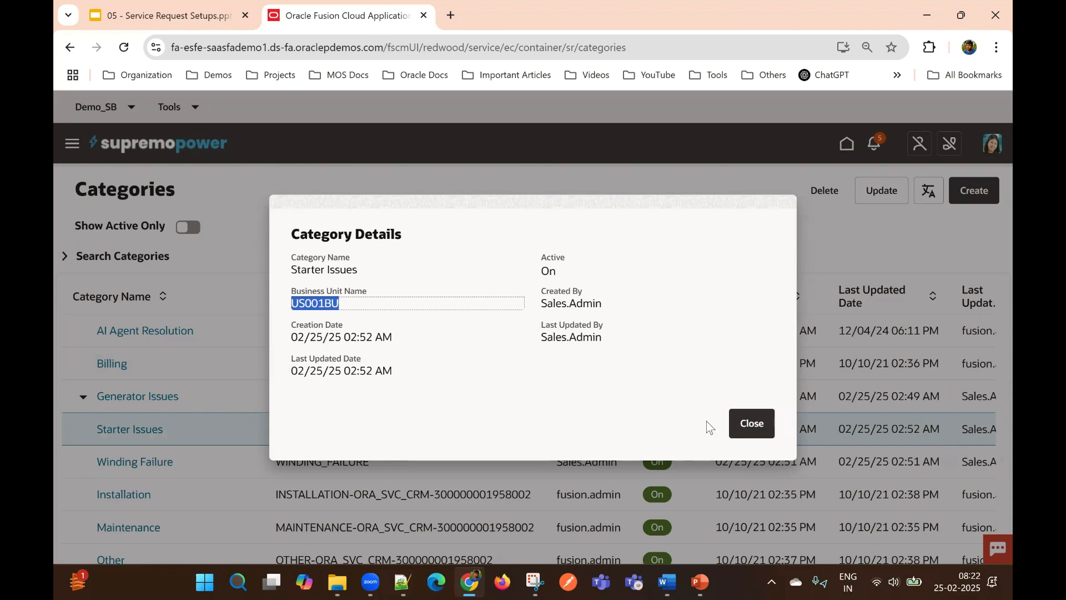
click(786, 424)
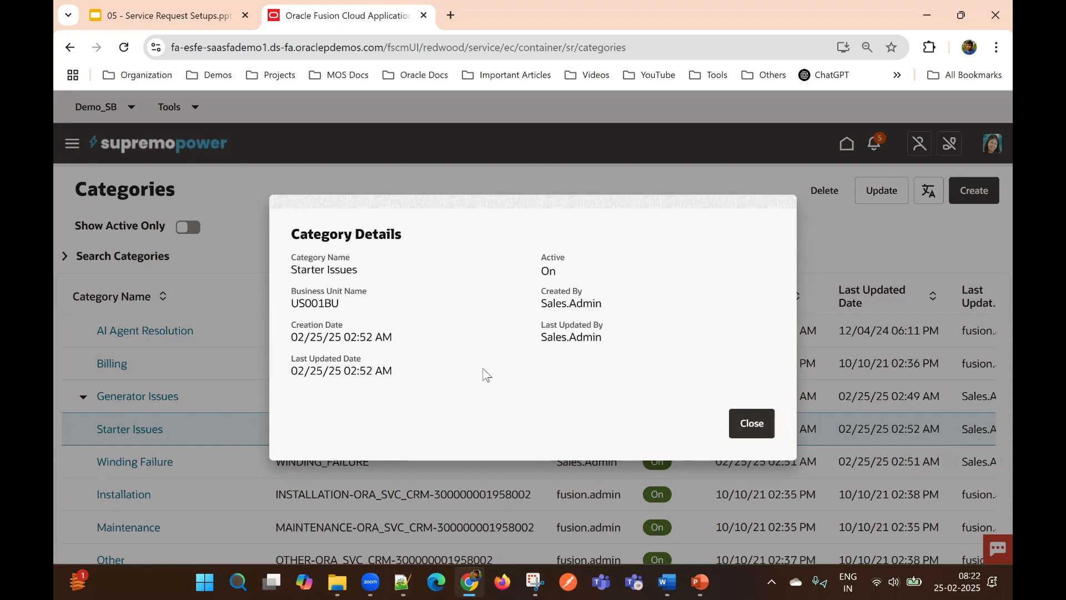
click(752, 425)
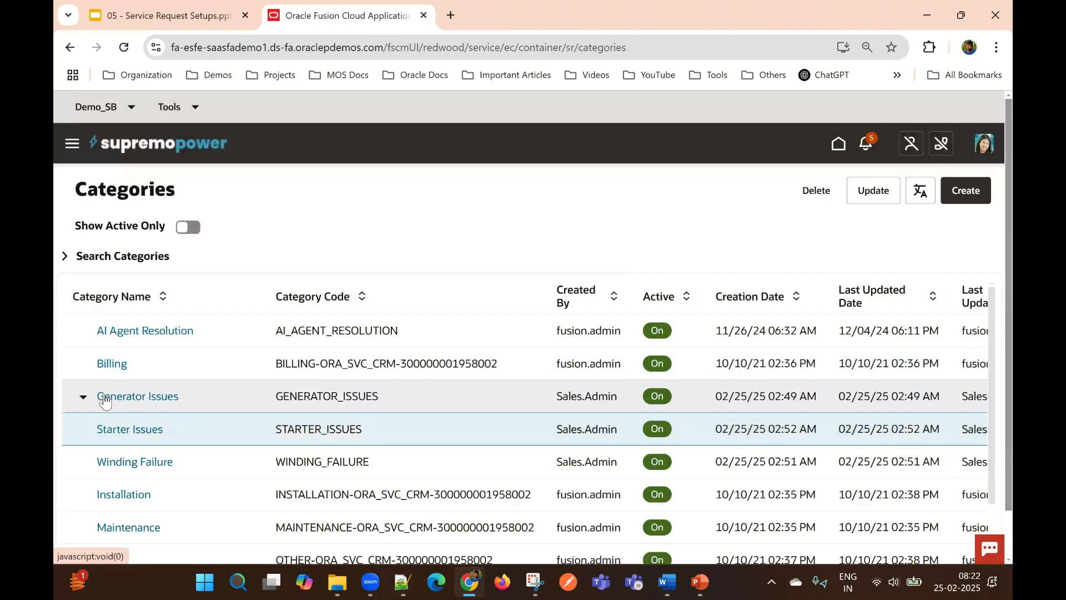
click(106, 398)
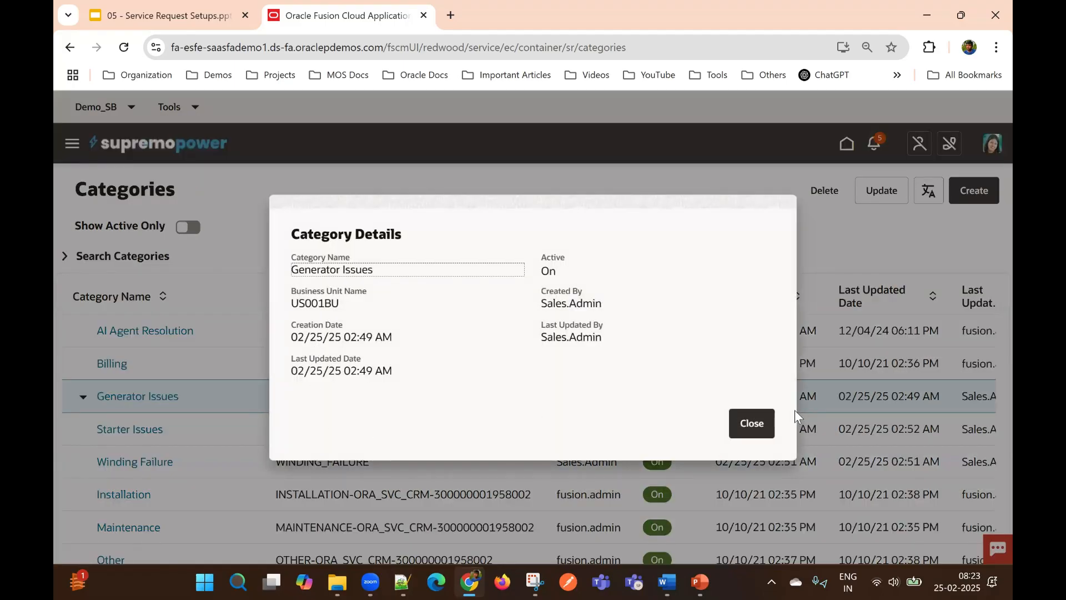
click(750, 424)
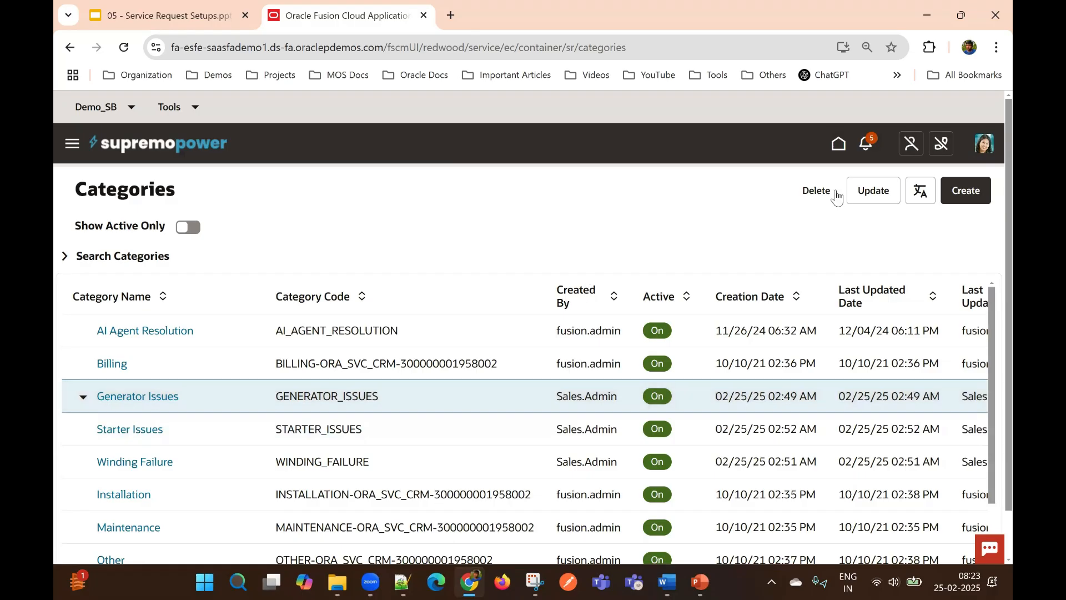
Return to the home page and open Service Center from the Service apps
click(838, 147)
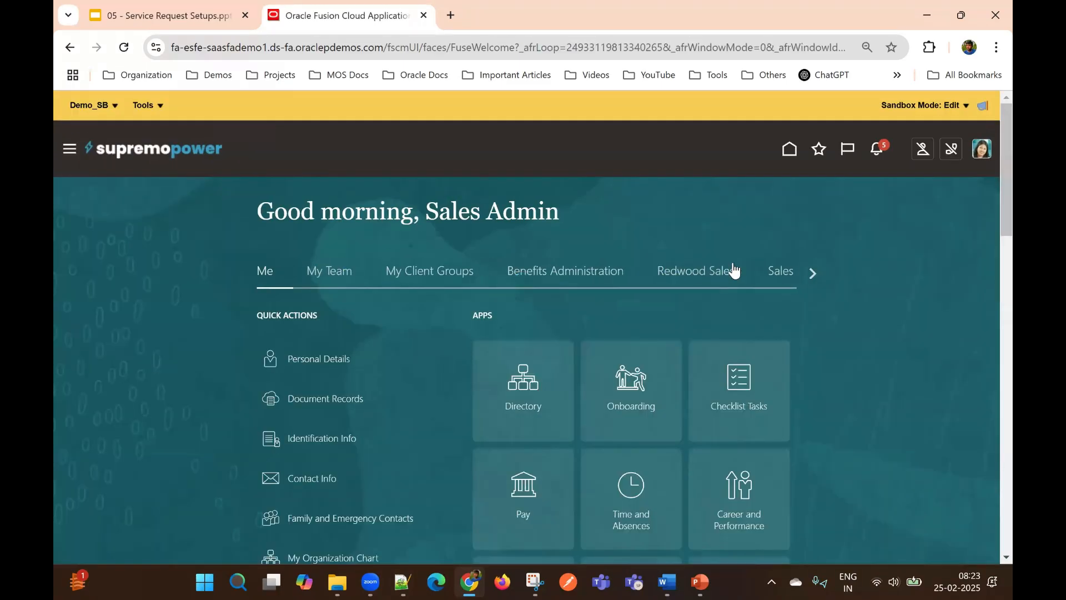
click(812, 272)
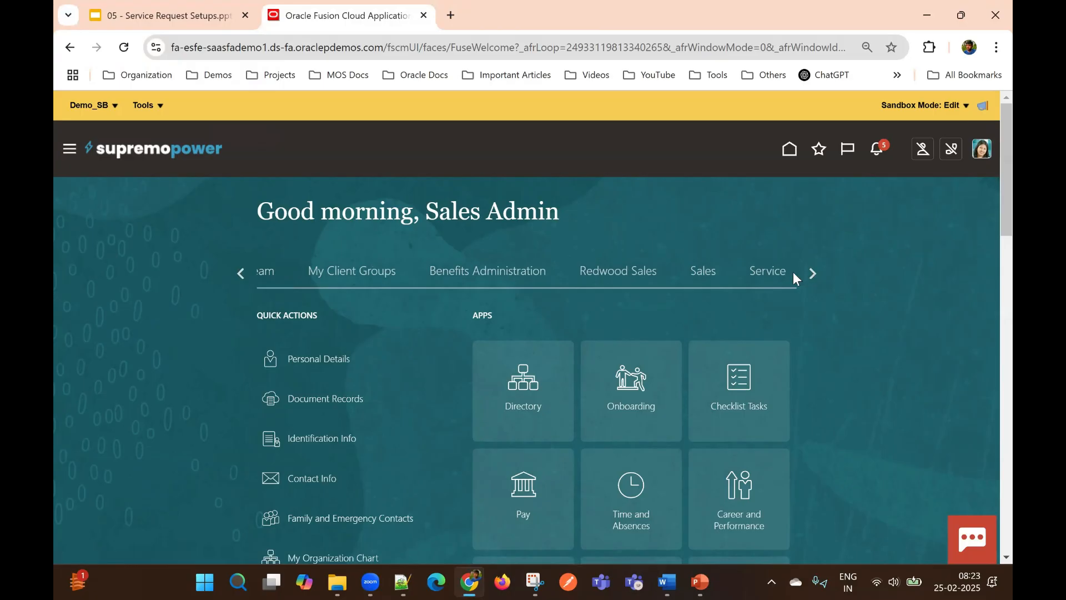
click(318, 271)
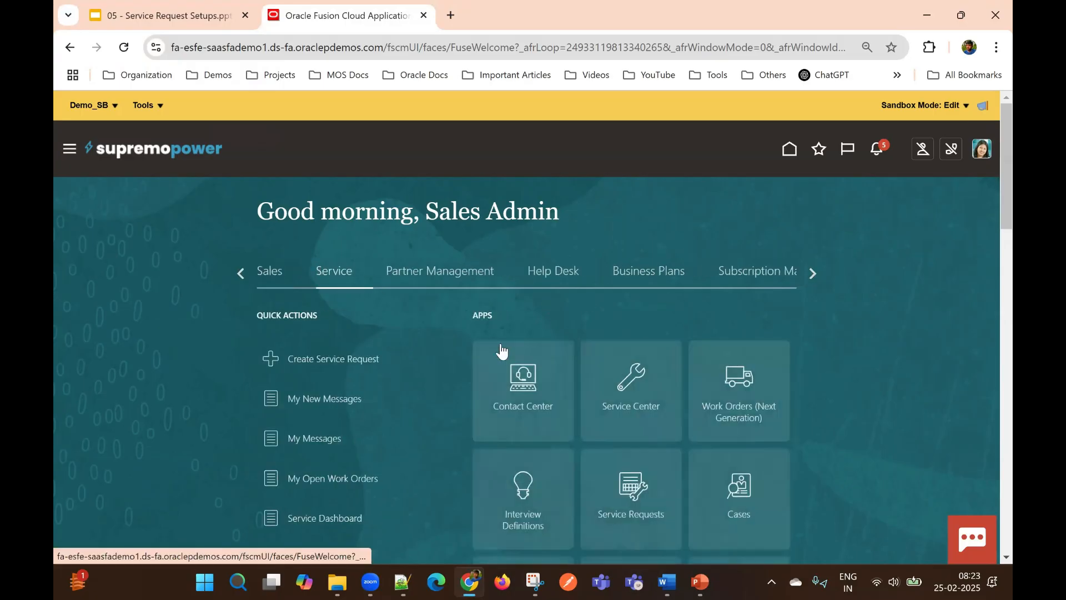
click(616, 386)
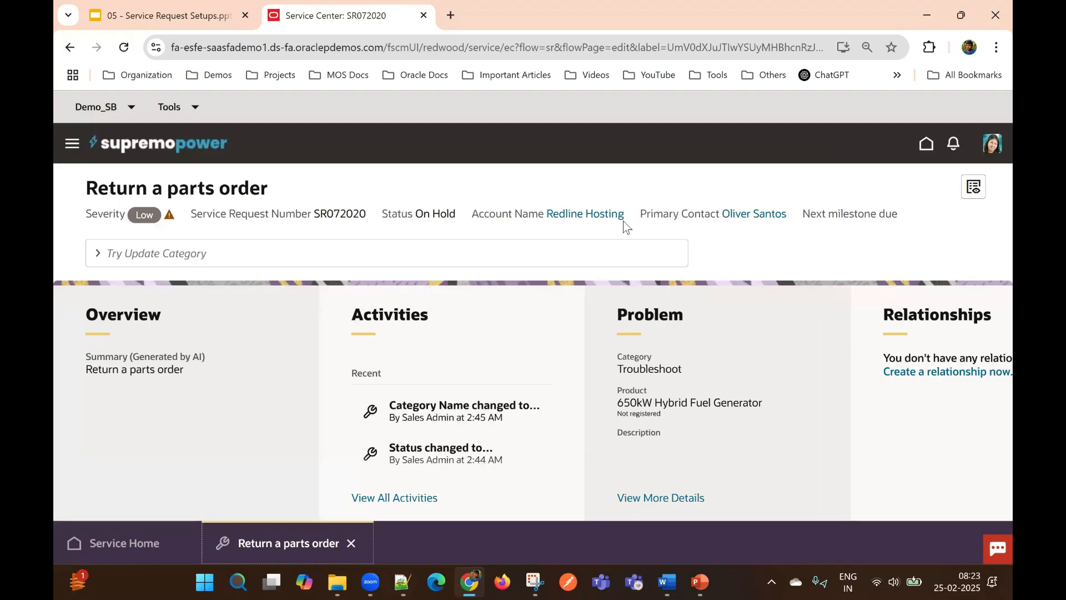
Examine the categories offered by the Update Category action on the Return a parts order service request, and close the action without saving
click(398, 256)
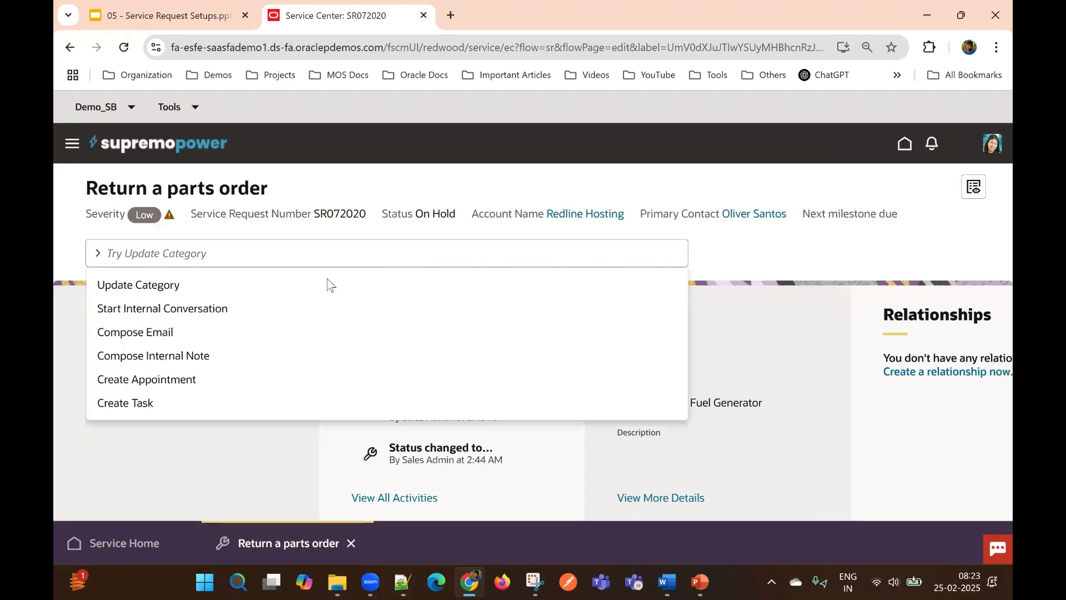
click(161, 286)
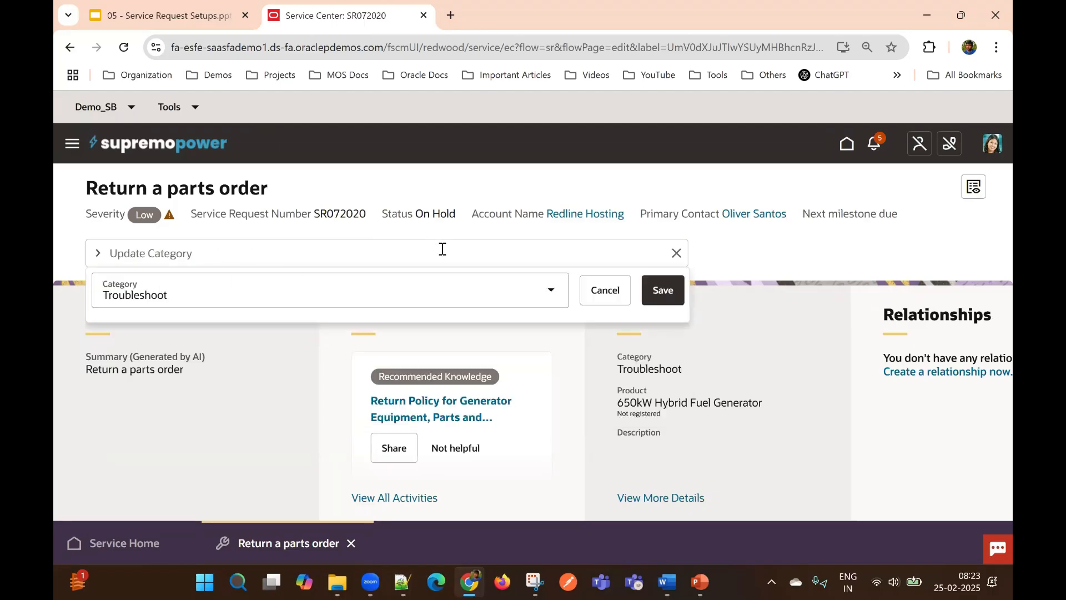
click(538, 286)
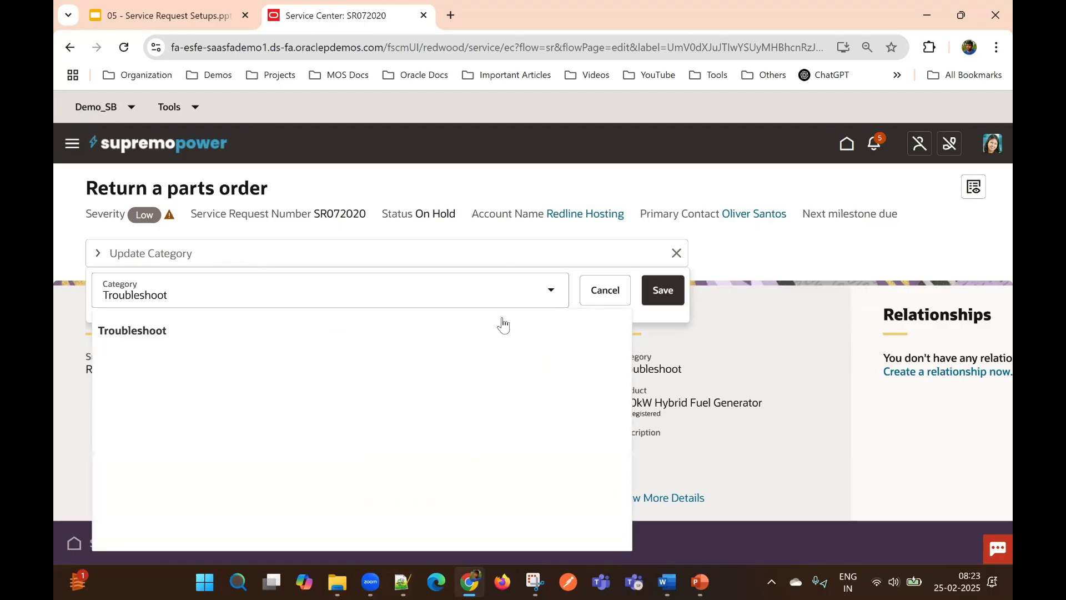
click(450, 297)
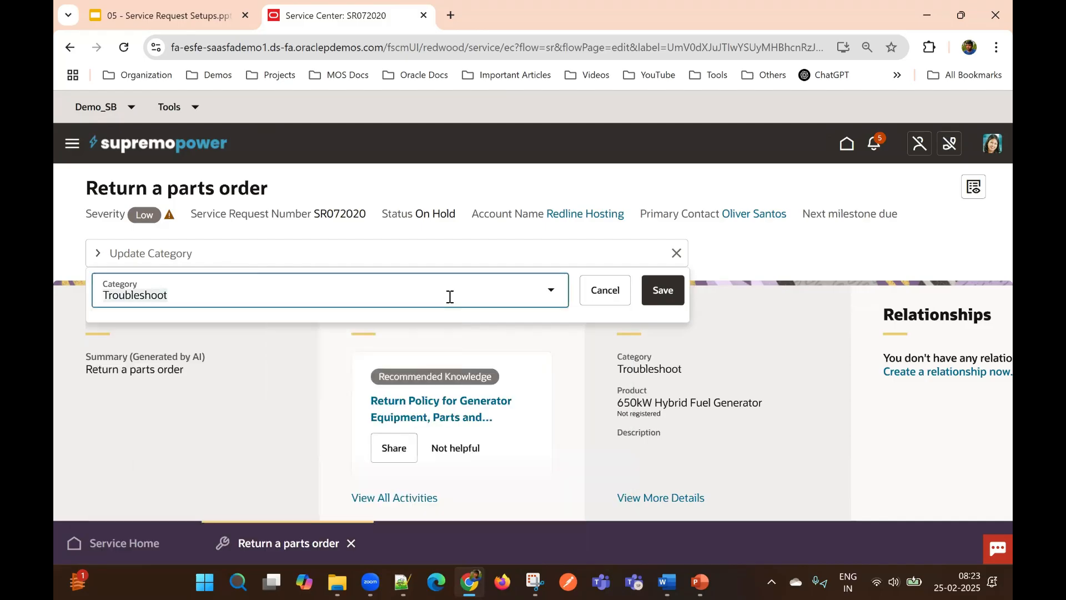
key(BackSpace)
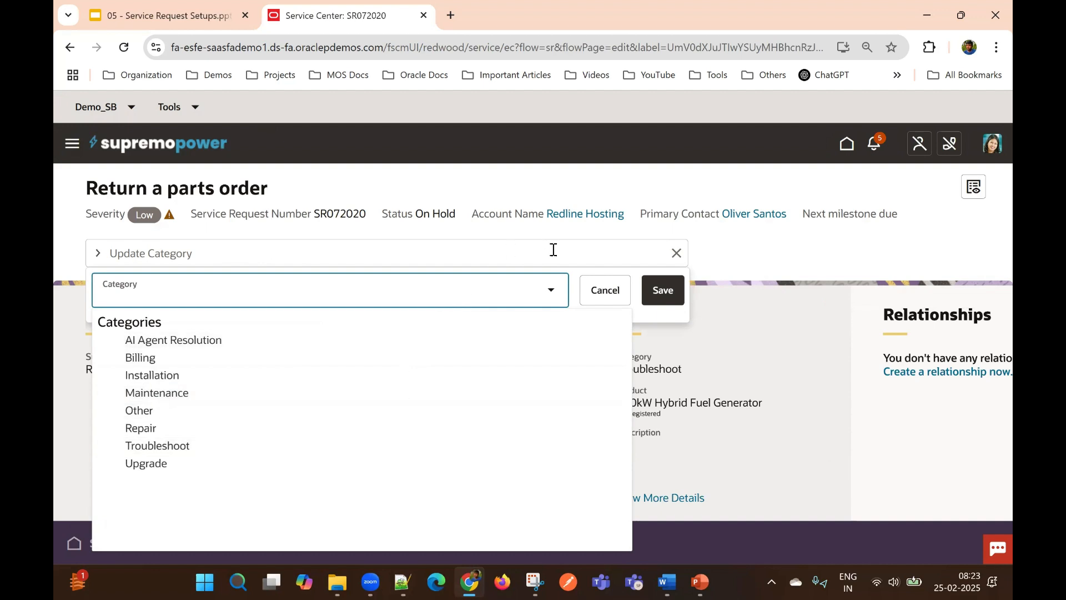
click(552, 289)
click(552, 290)
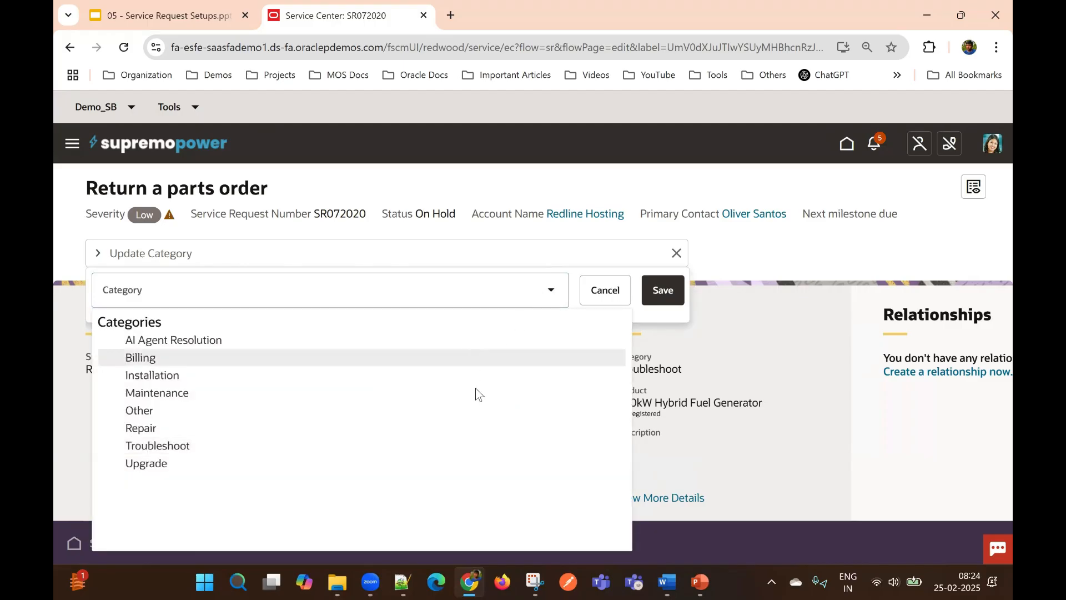
click(685, 165)
click(676, 254)
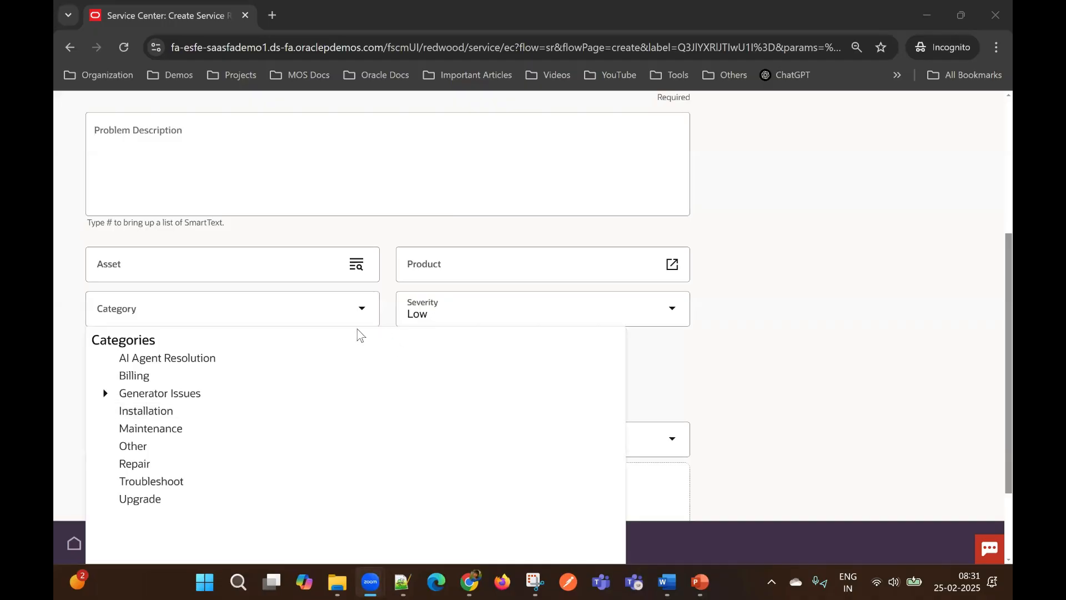
Expand Generator Issues in the new service request's category choices and assign Generator Issues as the category
click(106, 396)
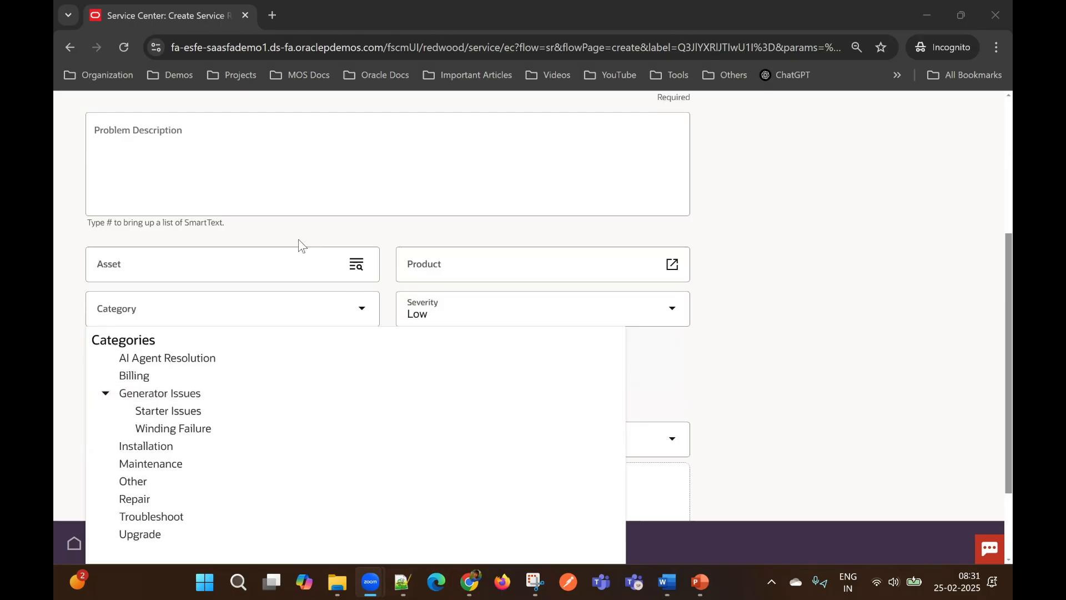
scroll(302, 245, up, 4)
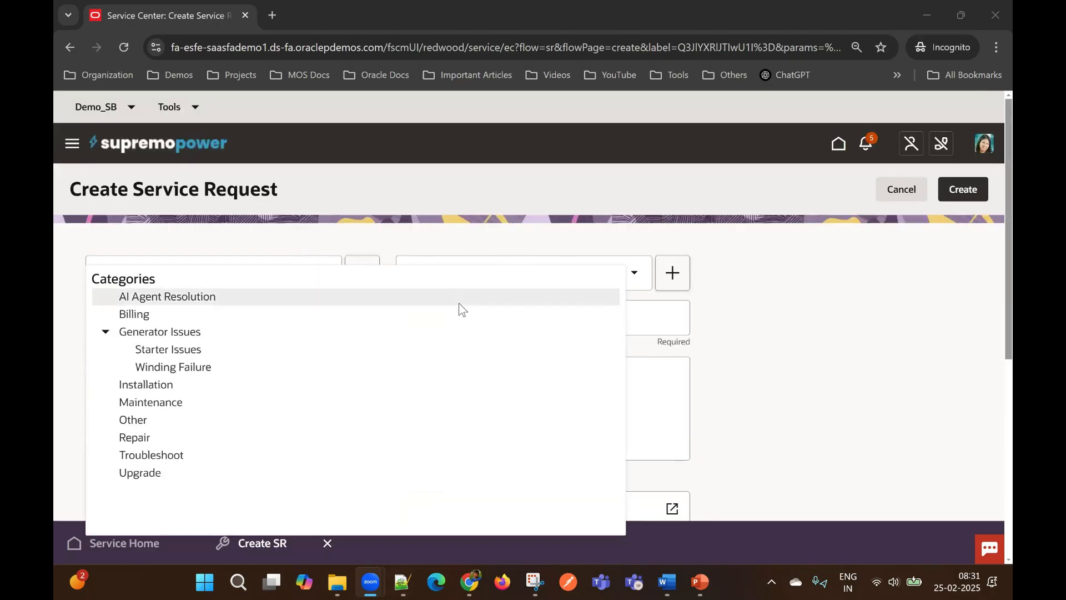
scroll(450, 355, down, 4)
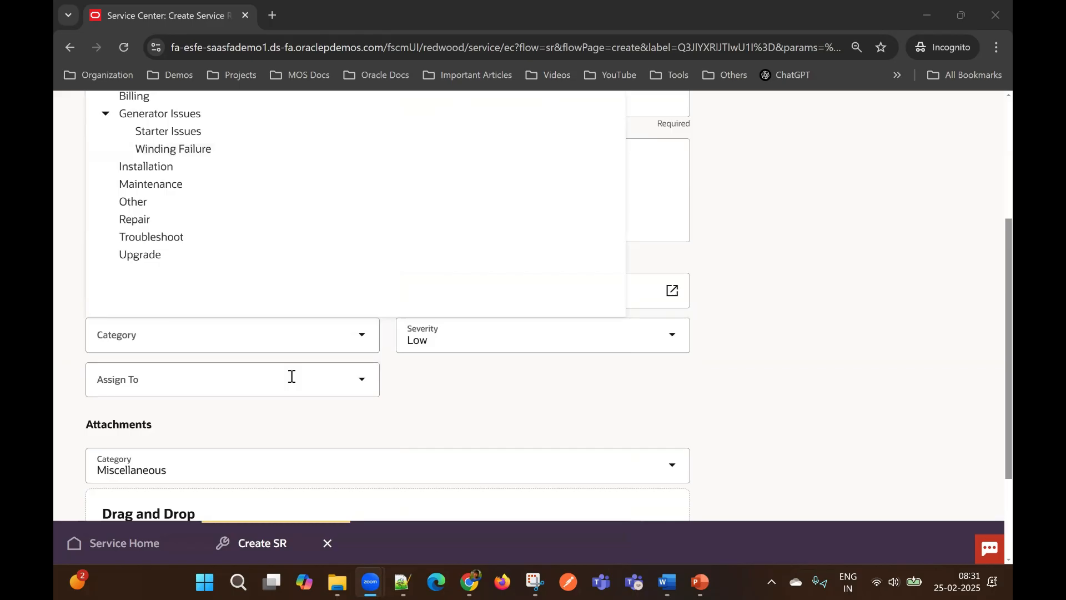
scroll(239, 275, up, 2)
click(192, 246)
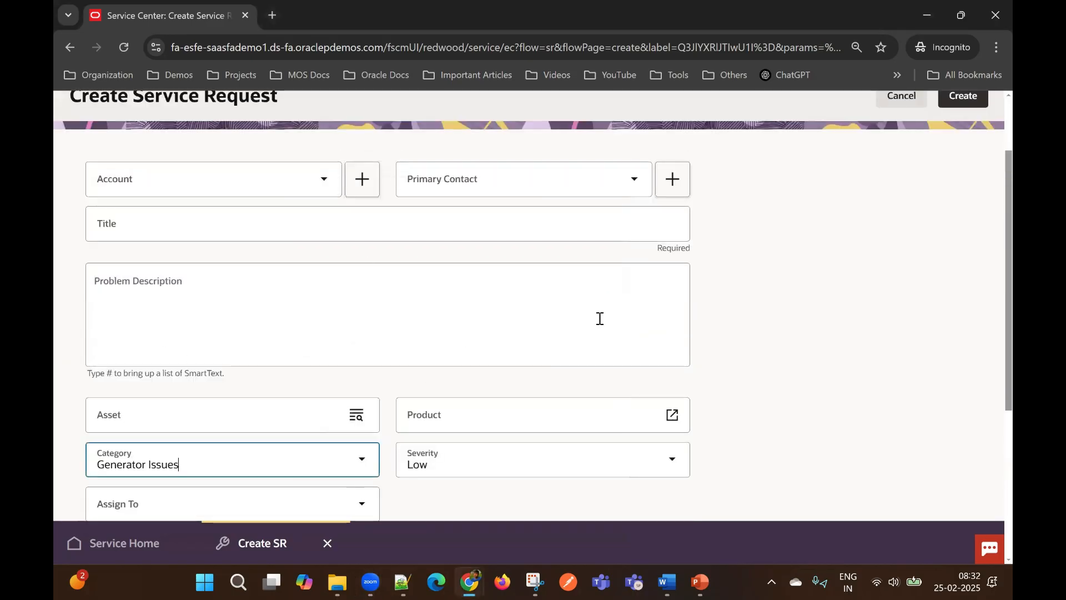
Title the new service request "Generator Not working" and create it
scroll(344, 257, up, 1)
click(260, 294)
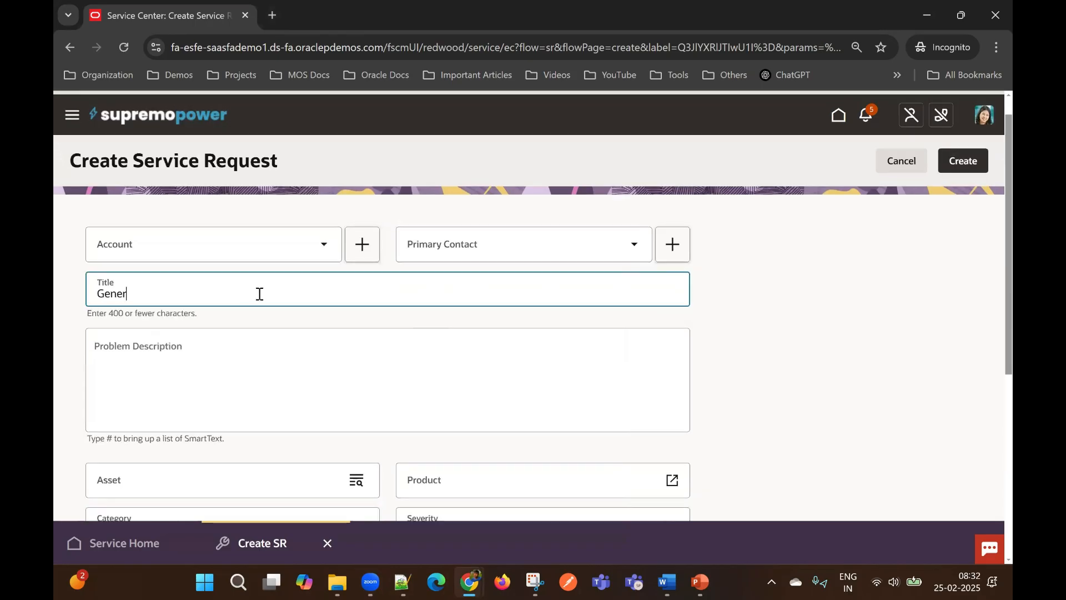
text(Generator Not working)
click(808, 321)
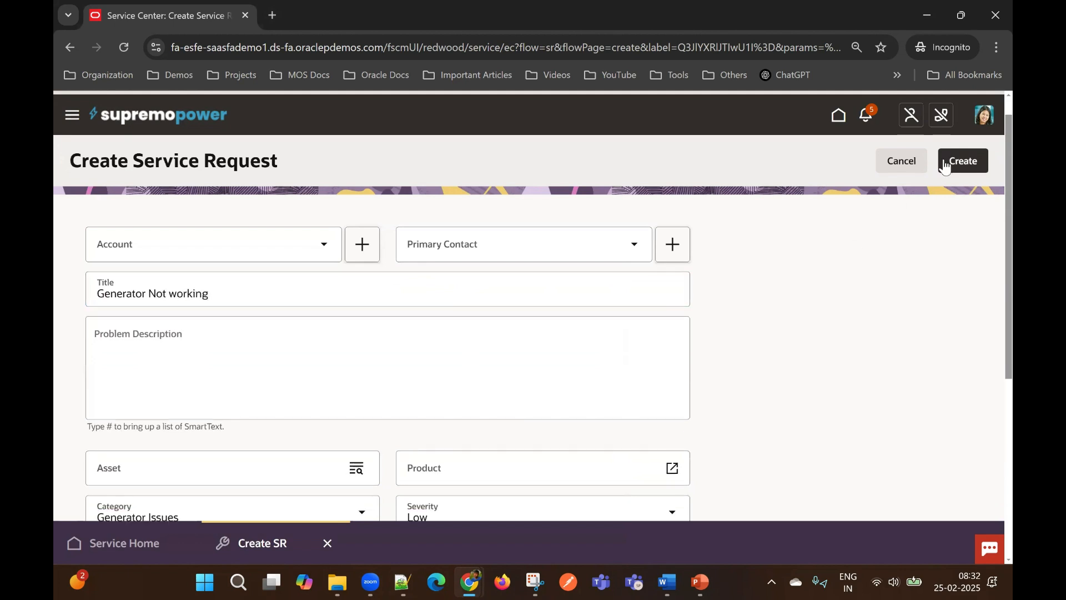
scroll(716, 300, down, 5)
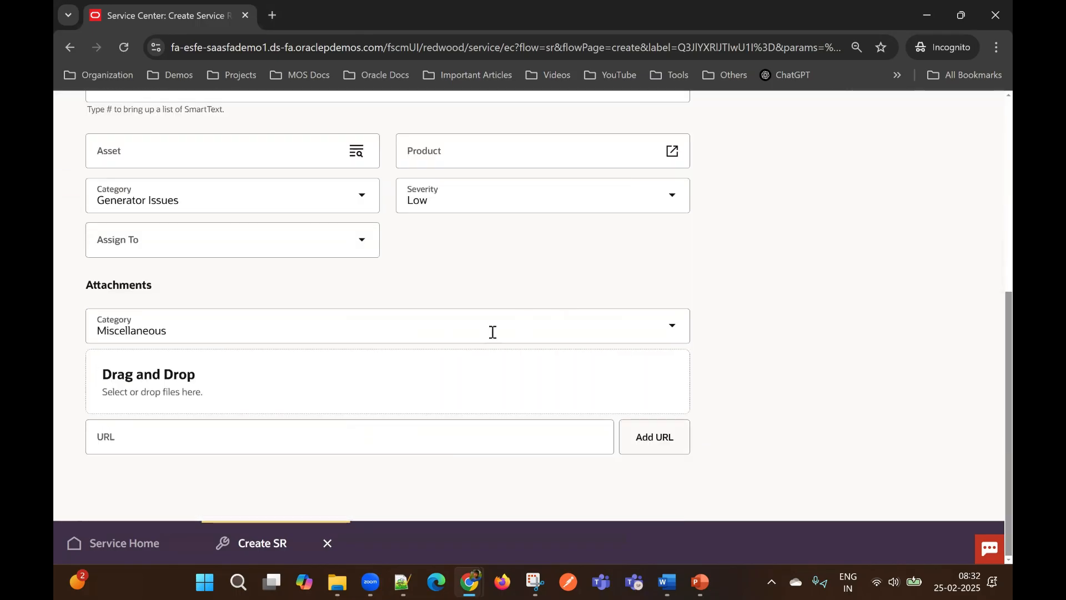
scroll(455, 293, up, 1)
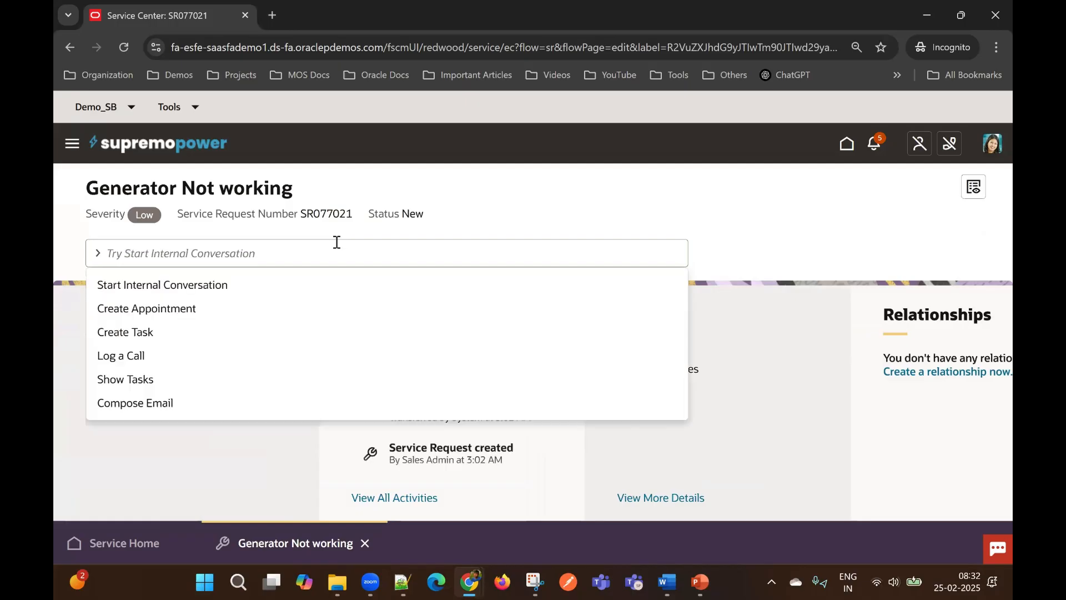
Use the Update Category action to set the service request's category to Winding Failure under Generator Issues, and save it
text(cate)
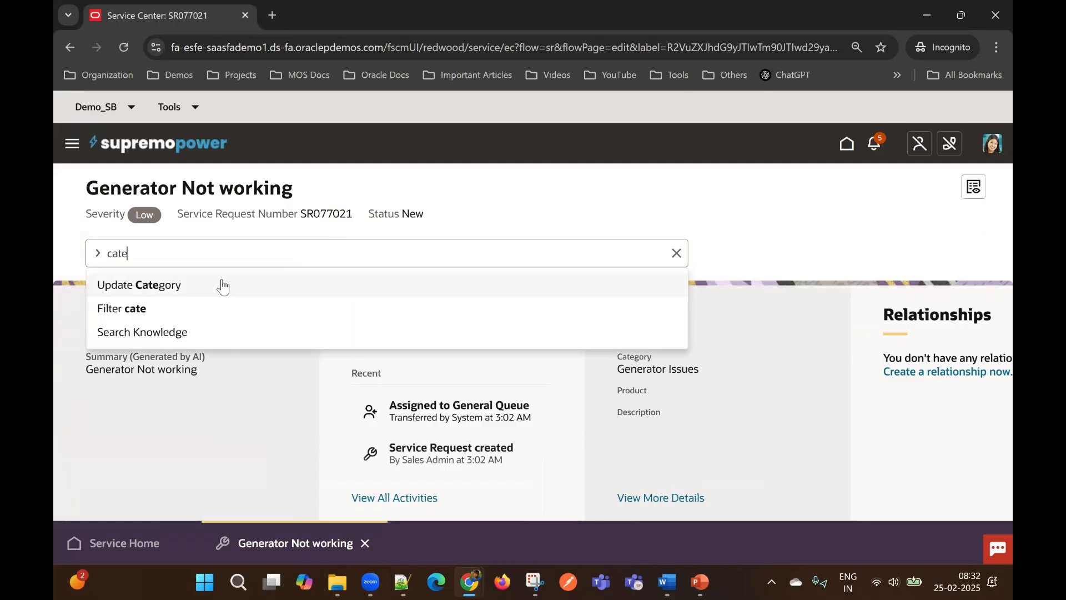
click(223, 287)
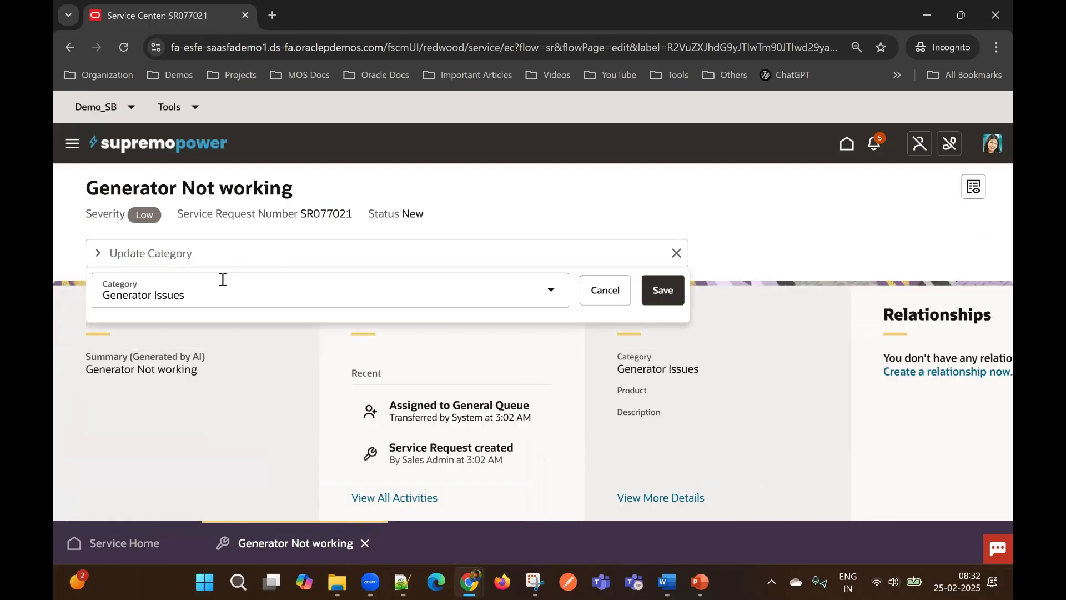
click(460, 294)
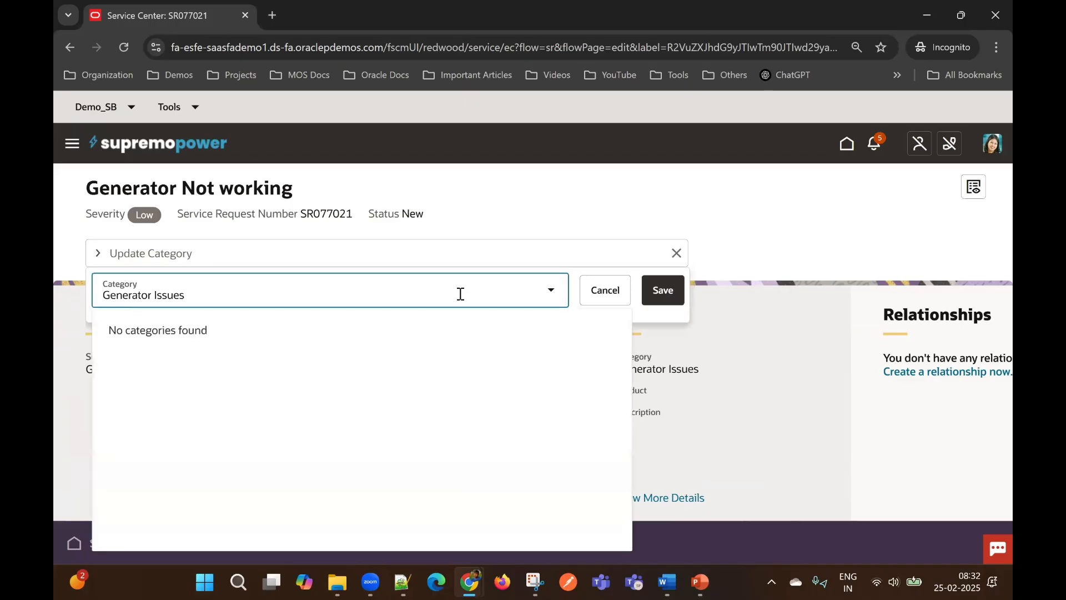
key(BackSpace)
key(BackSpace)
key(BackSpace)
key(BackSpace)
key(BackSpace)
key(BackSpace)
key(BackSpace)
key(BackSpace)
key(BackSpace)
key(BackSpace)
key(BackSpace)
key(BackSpace)
key(BackSpace)
key(BackSpace)
key(BackSpace)
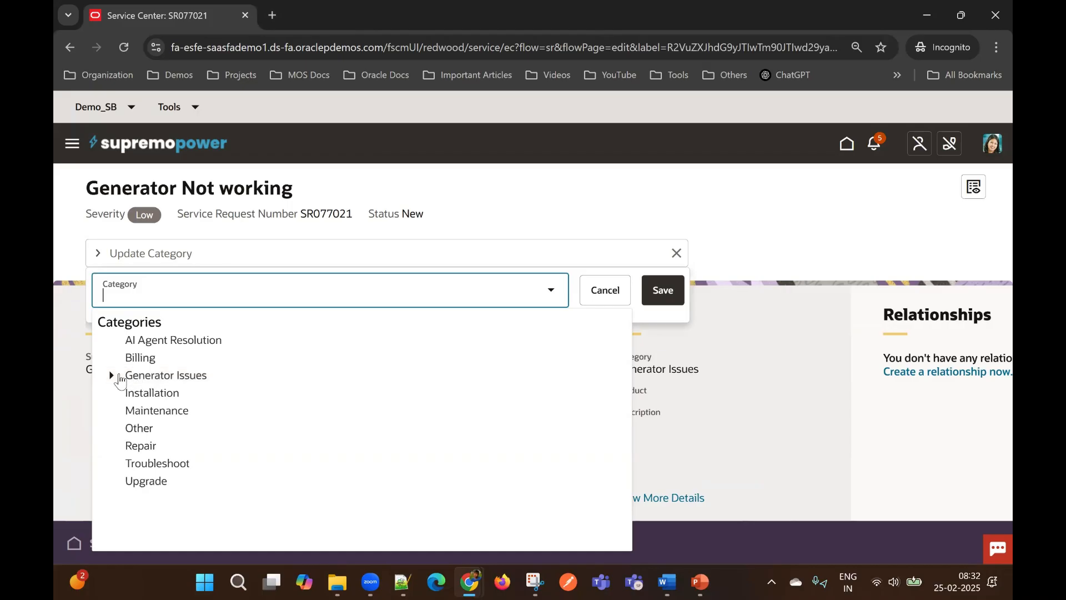
click(112, 376)
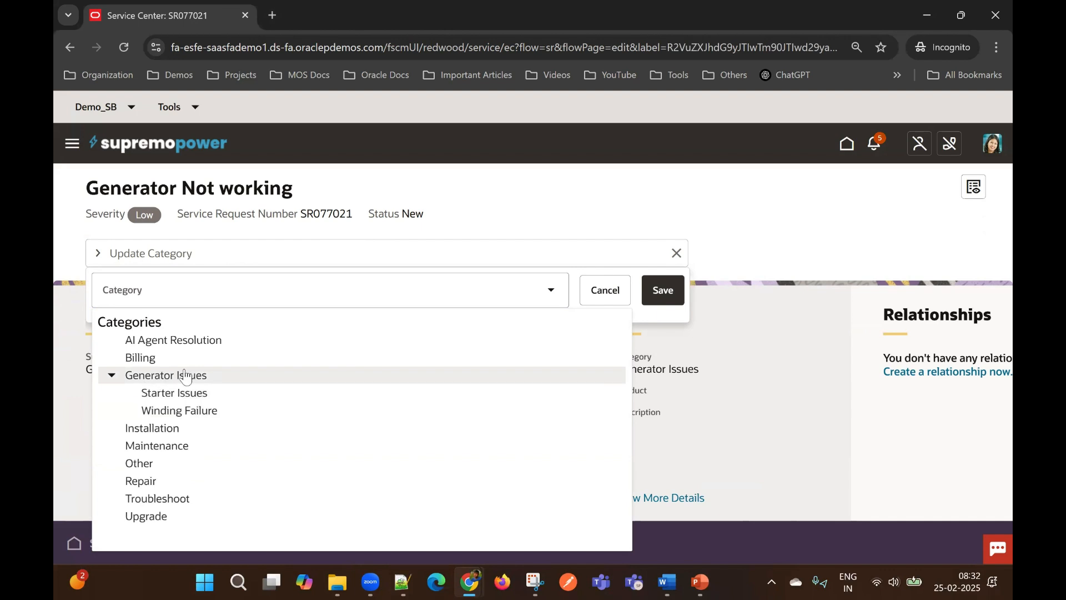
click(182, 414)
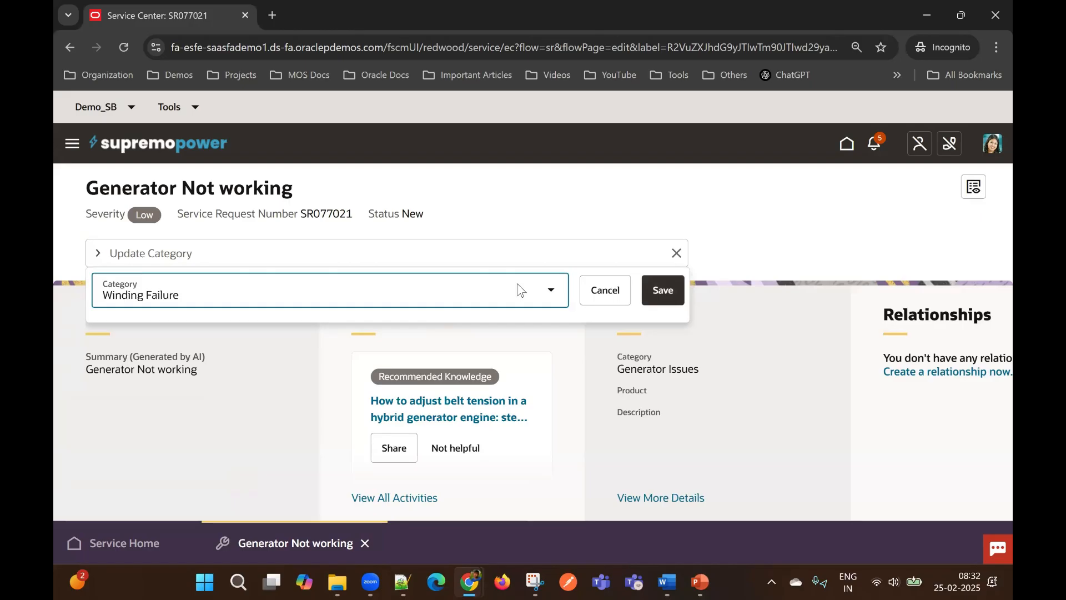
click(664, 291)
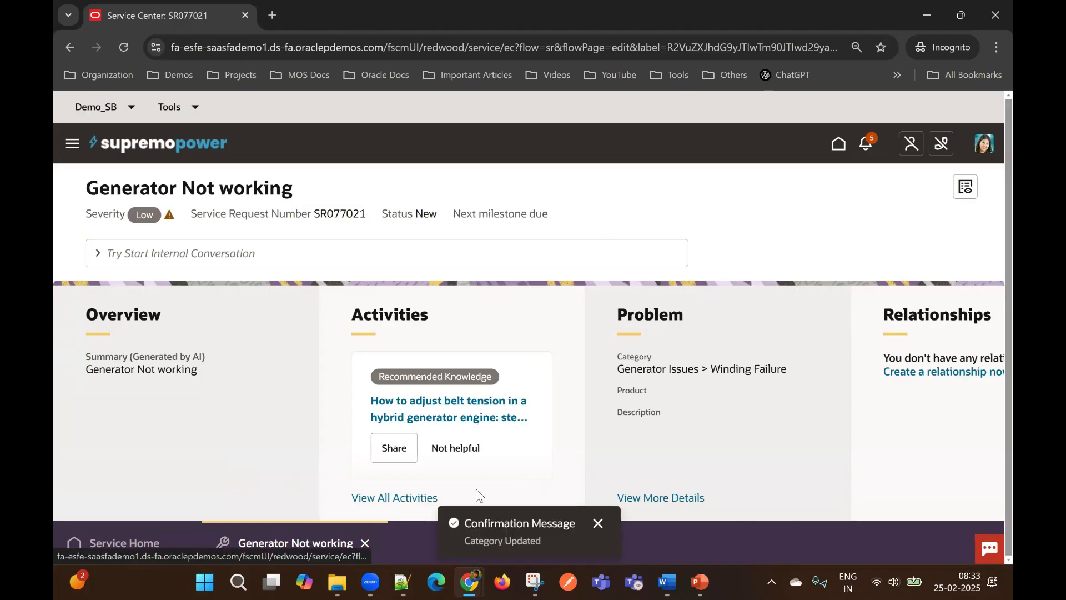
Switch to the Categories setup page, review the update form of Starter Issues under Generator Issues, and close it without saving
key(alt+Tab)
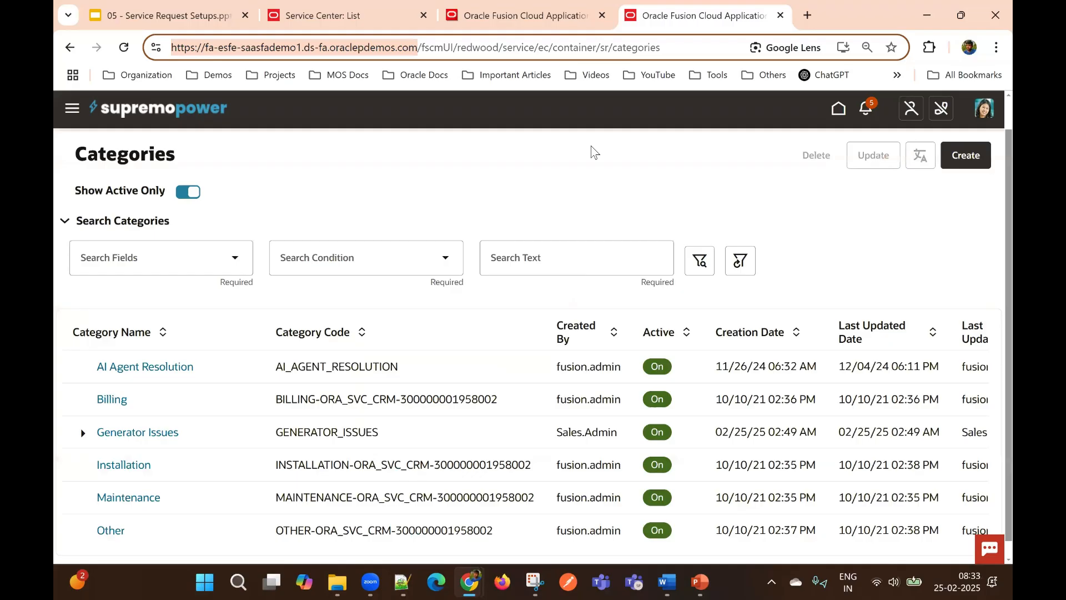
click(591, 183)
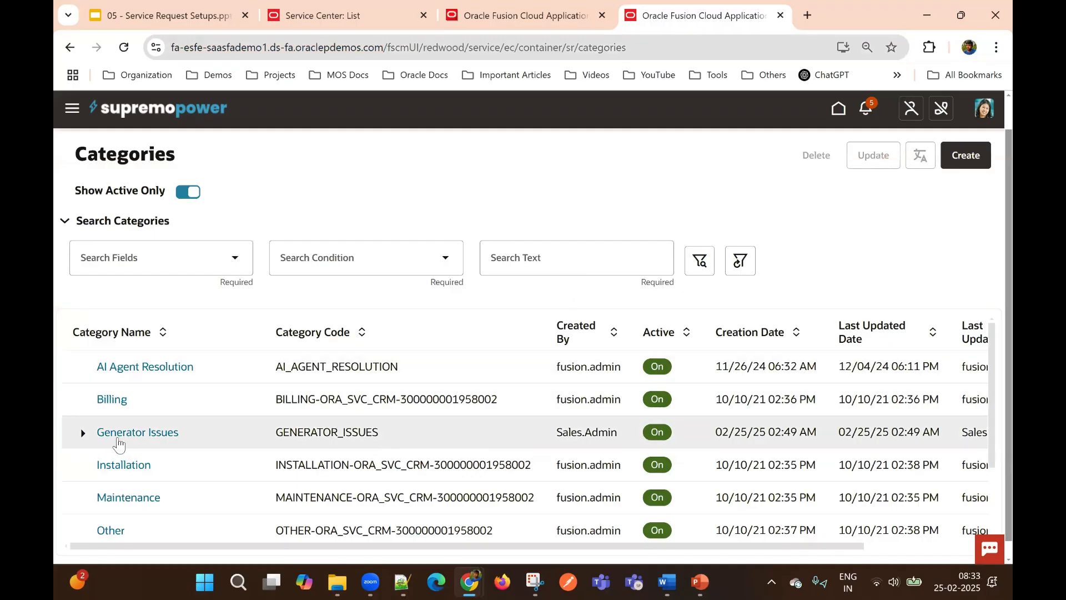
click(199, 419)
scroll(255, 430, down, 1)
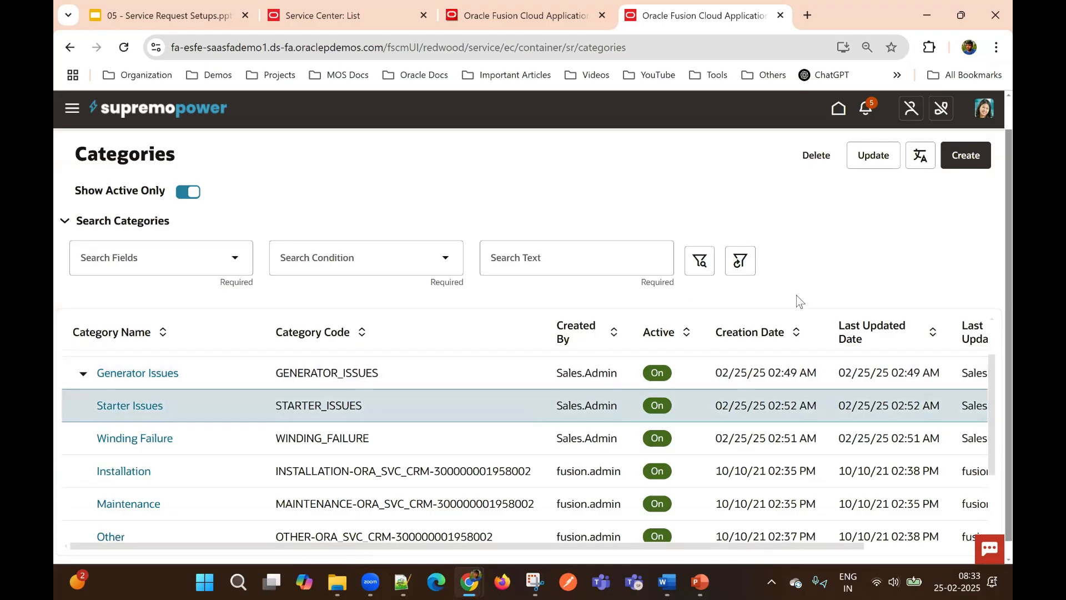
click(879, 158)
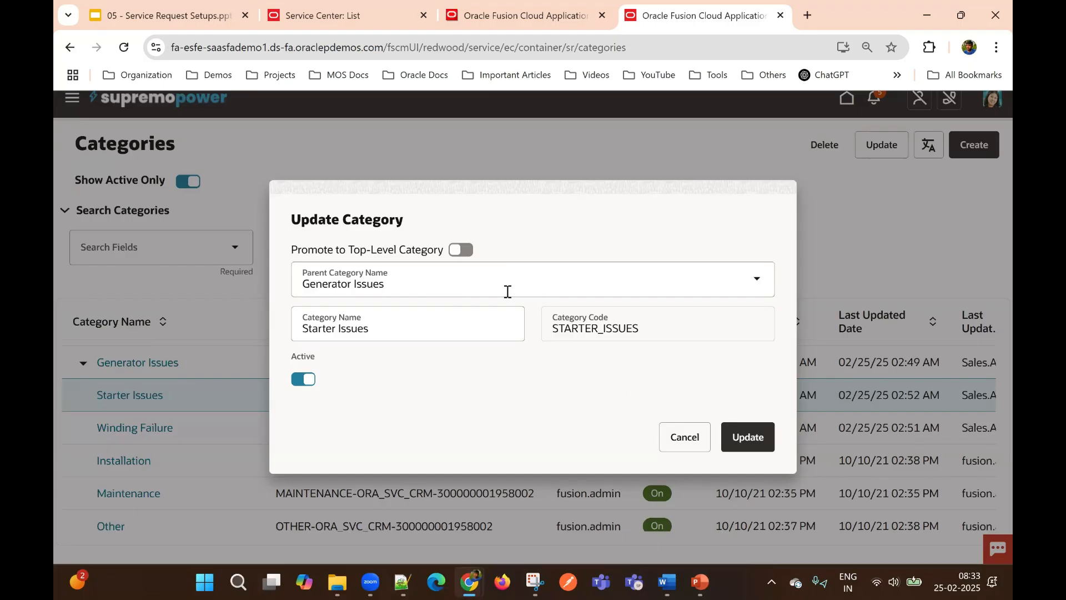
click(685, 441)
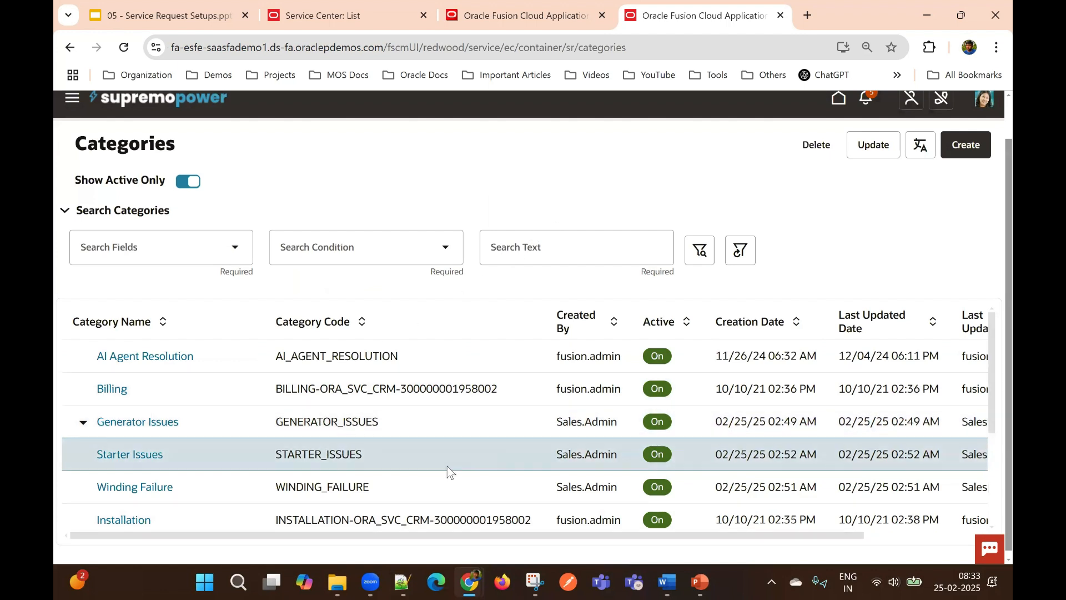
click(873, 145)
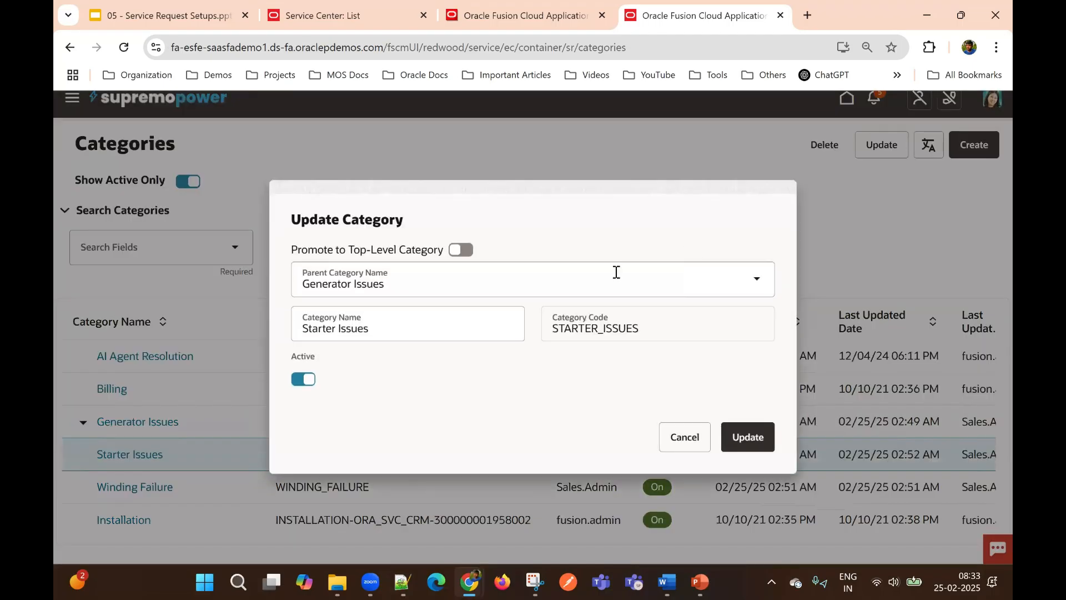
click(685, 439)
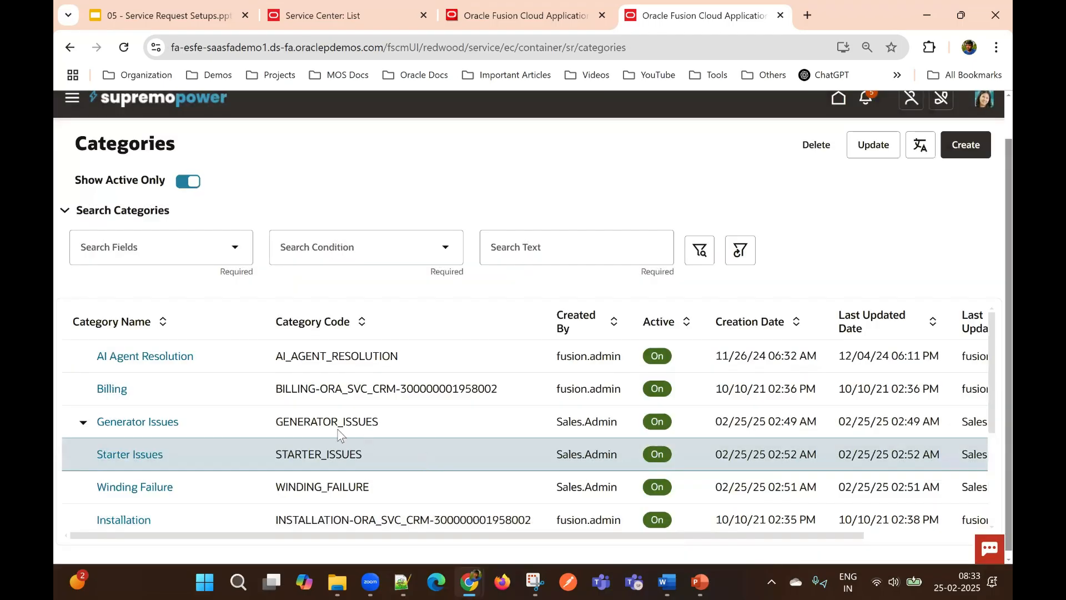
Examine the business unit choices in the update form of Generator Issues and close it without saving
click(288, 387)
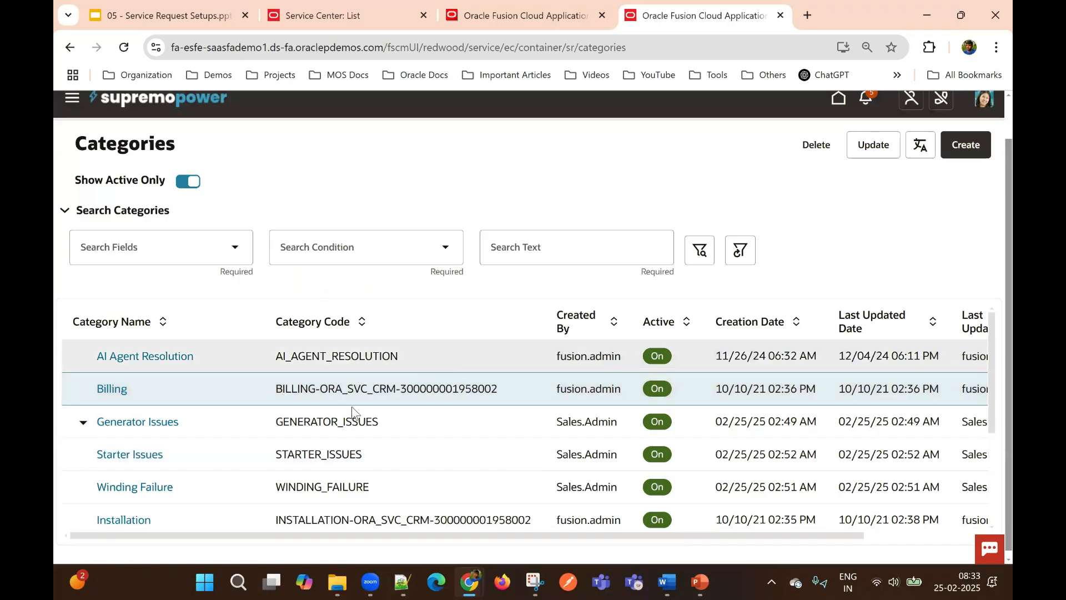
click(224, 418)
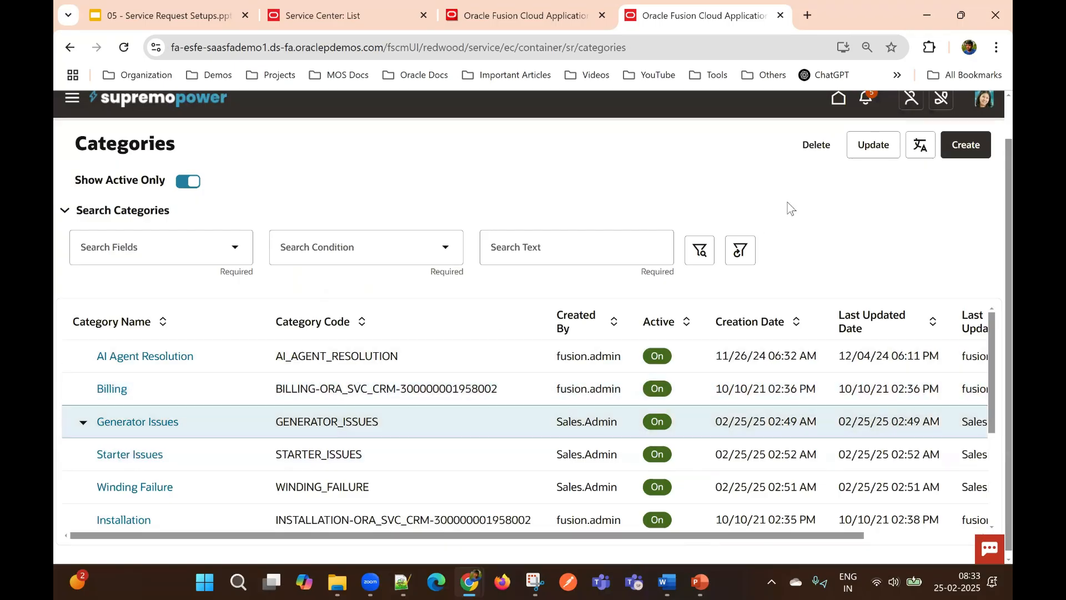
click(870, 150)
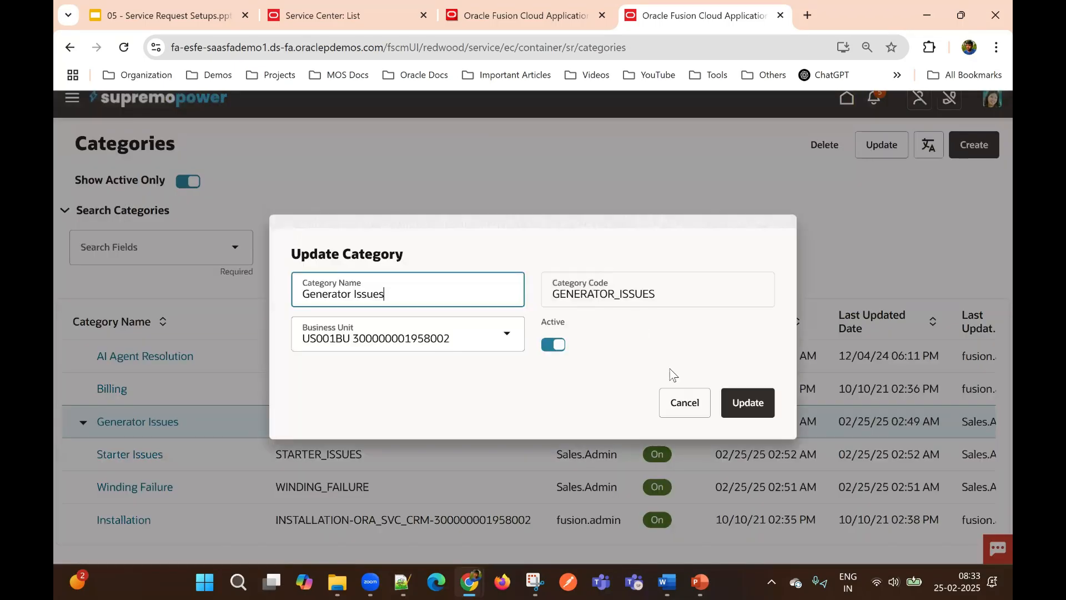
click(470, 341)
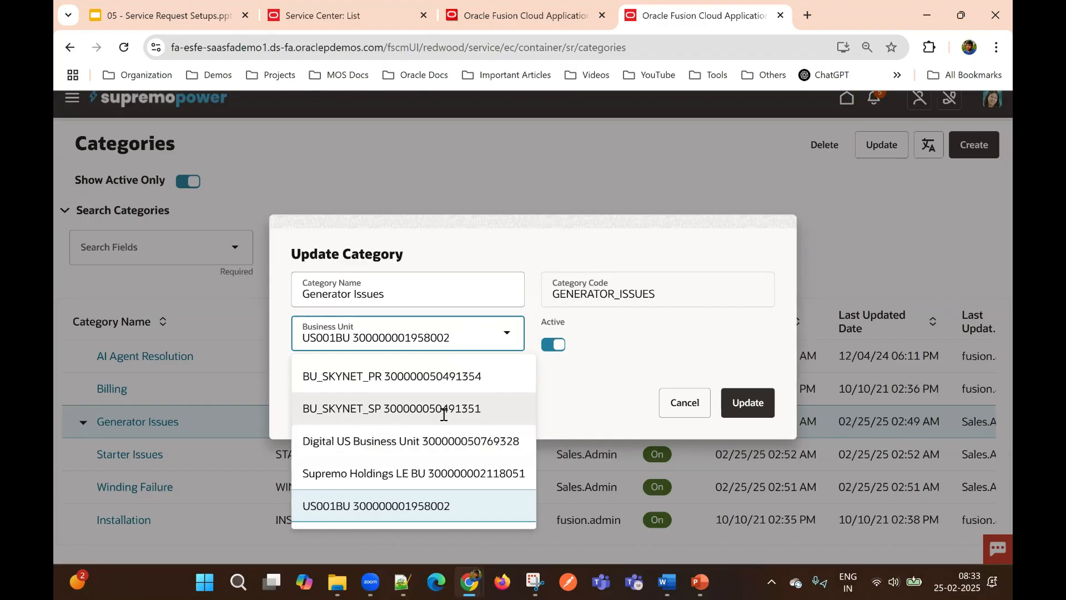
click(595, 388)
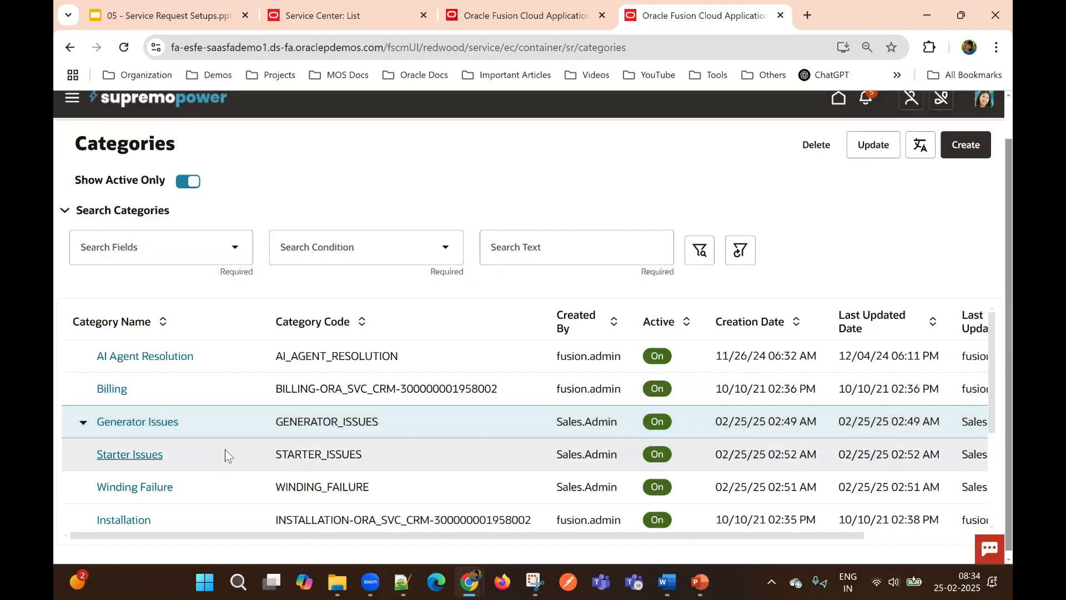
Check which fields the child category Starter Issues offers for updating compared with its parent, and cancel the update
click(229, 451)
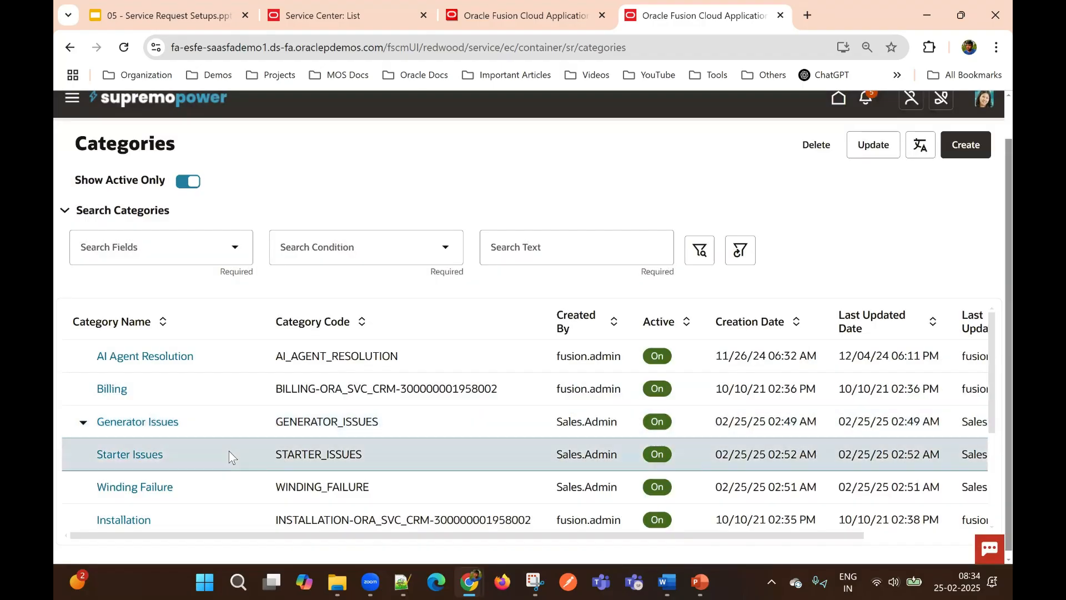
click(873, 145)
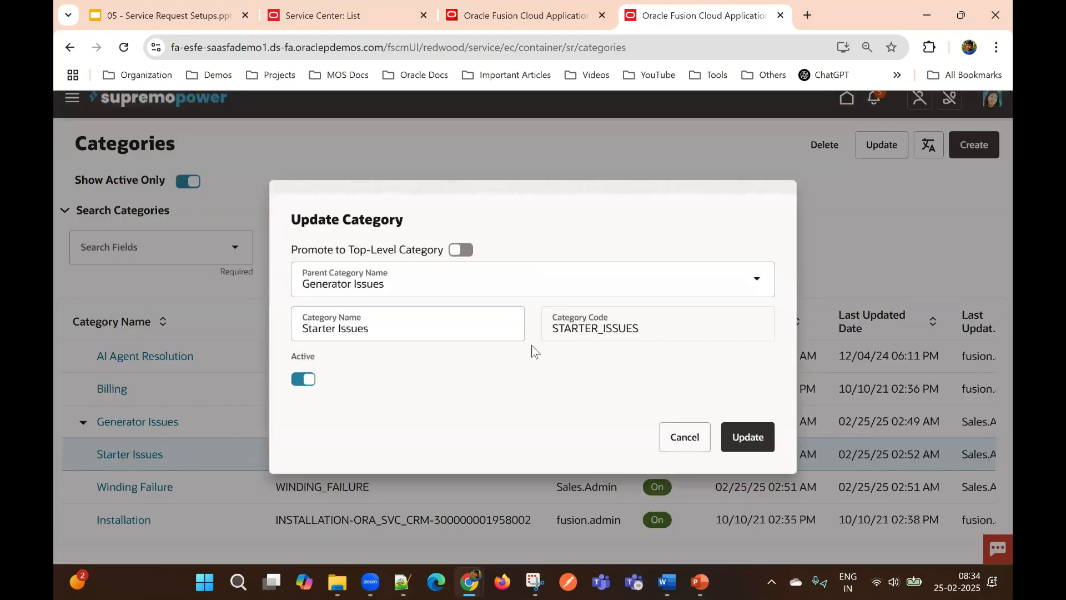
click(683, 437)
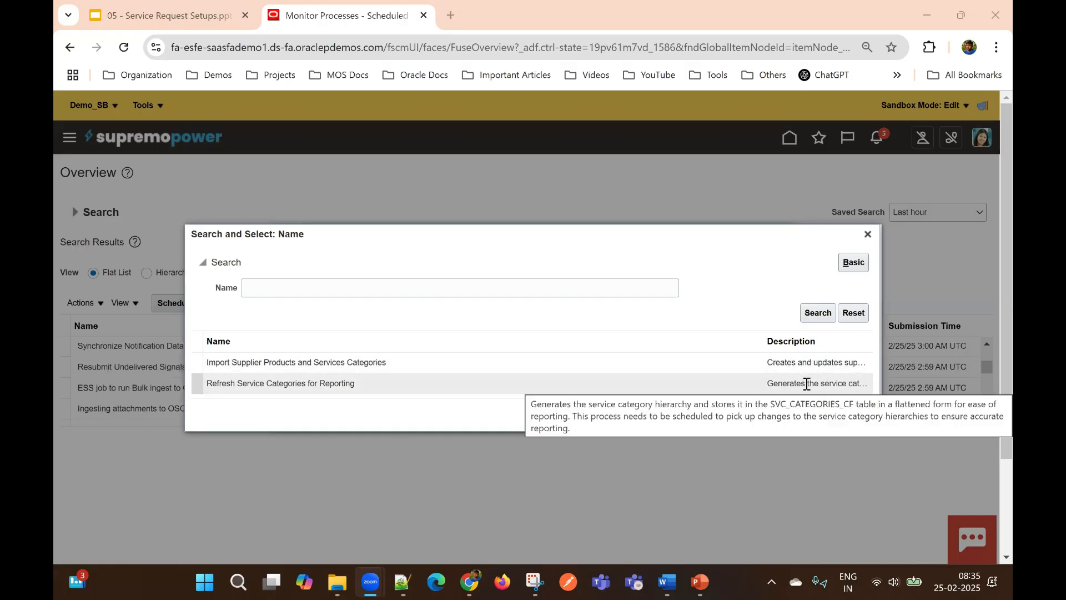
Choose the Refresh Service Categories for Reporting job for the new scheduled process and copy its name
double_click(321, 384)
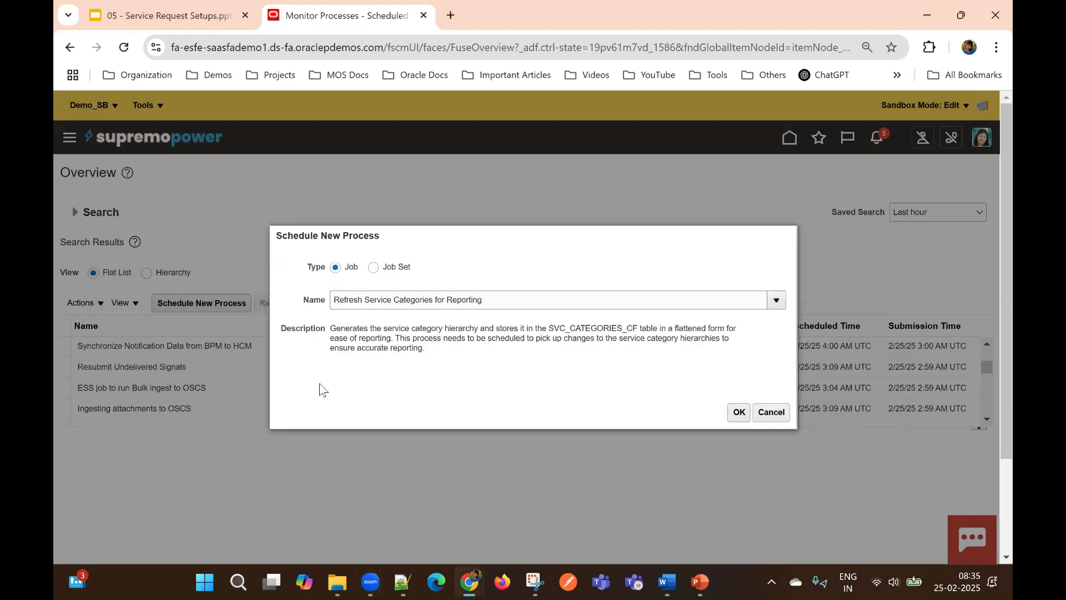
triple_click(423, 301)
key(ctrl+c)
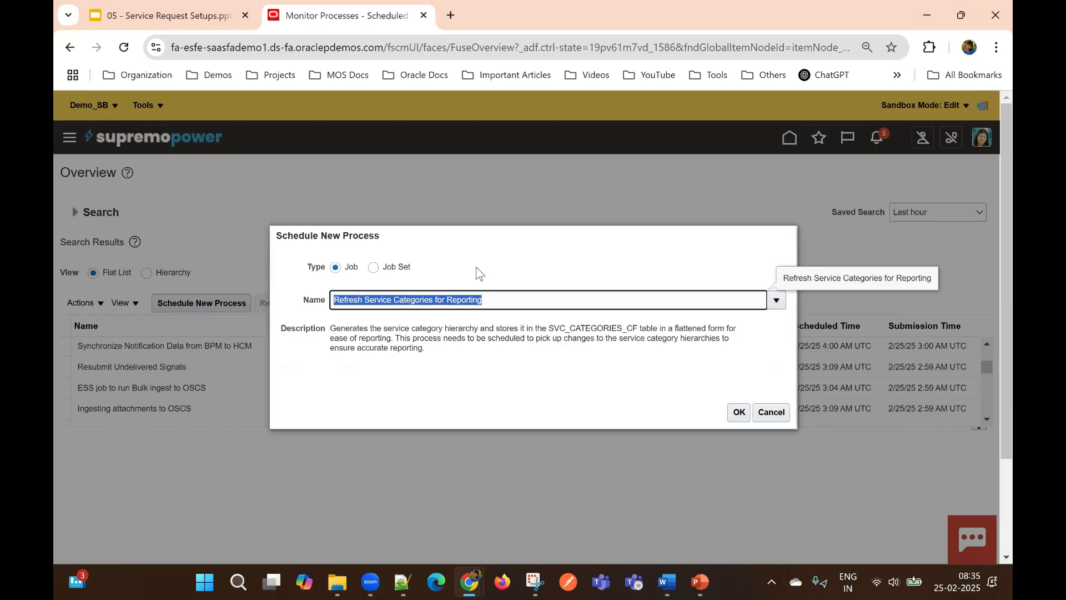
Replace the ESS job name on the Create Category slide with "Refresh Service Categories for Reporting", and return to the scheduled process
click(210, 9)
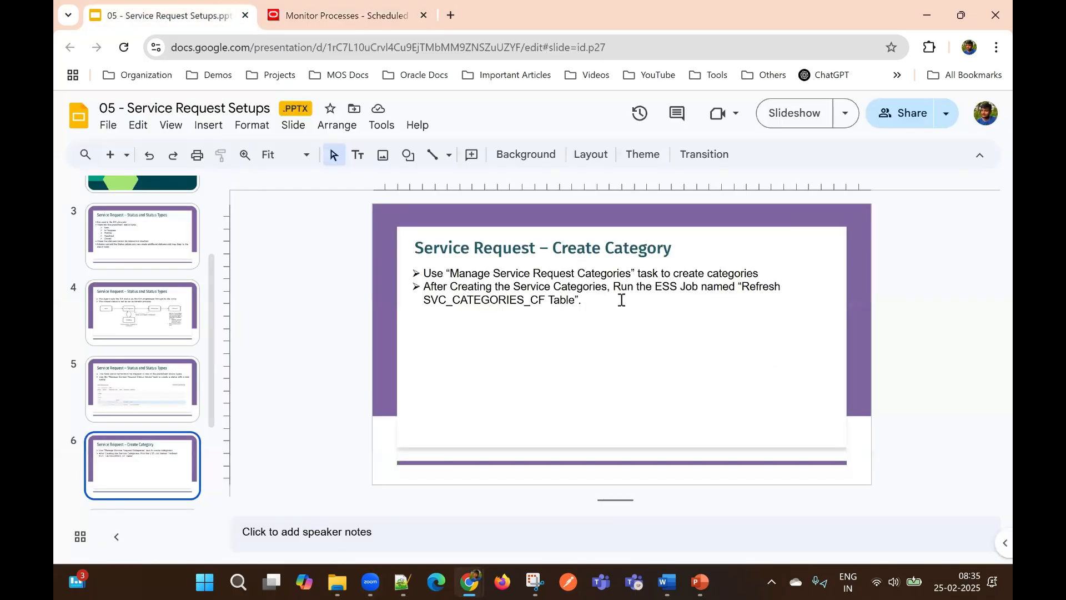
drag(744, 287, 566, 300)
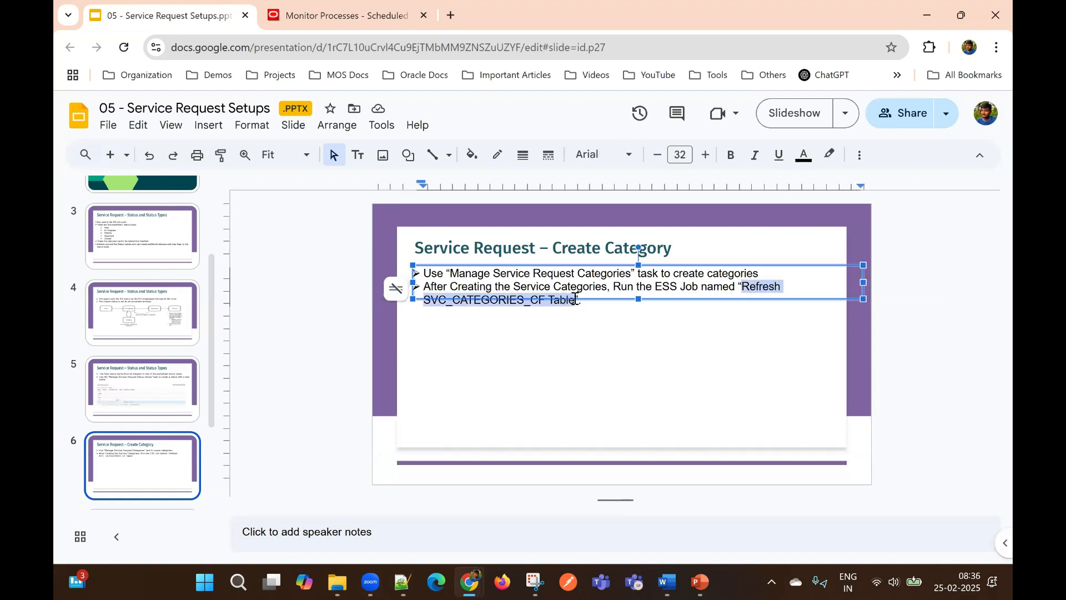
key(BackSpace)
key(ctrl+v)
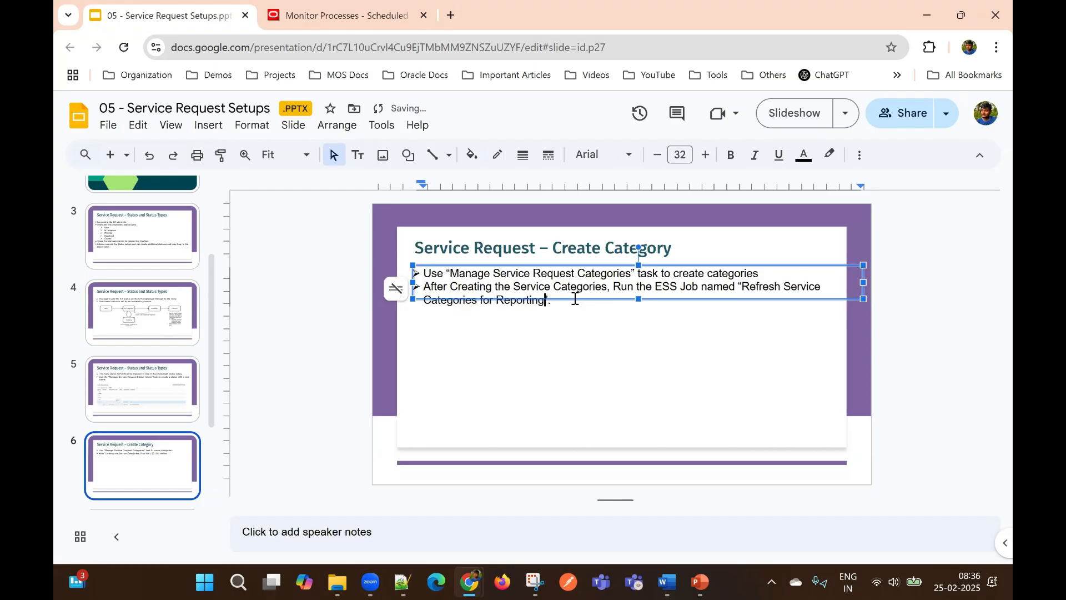
click(311, 351)
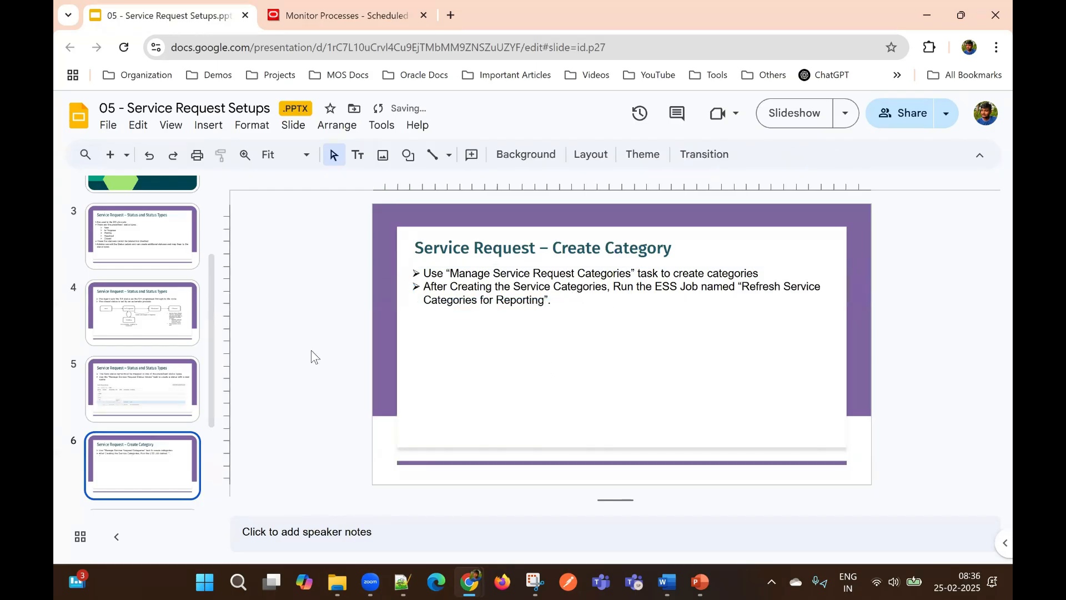
click(384, 8)
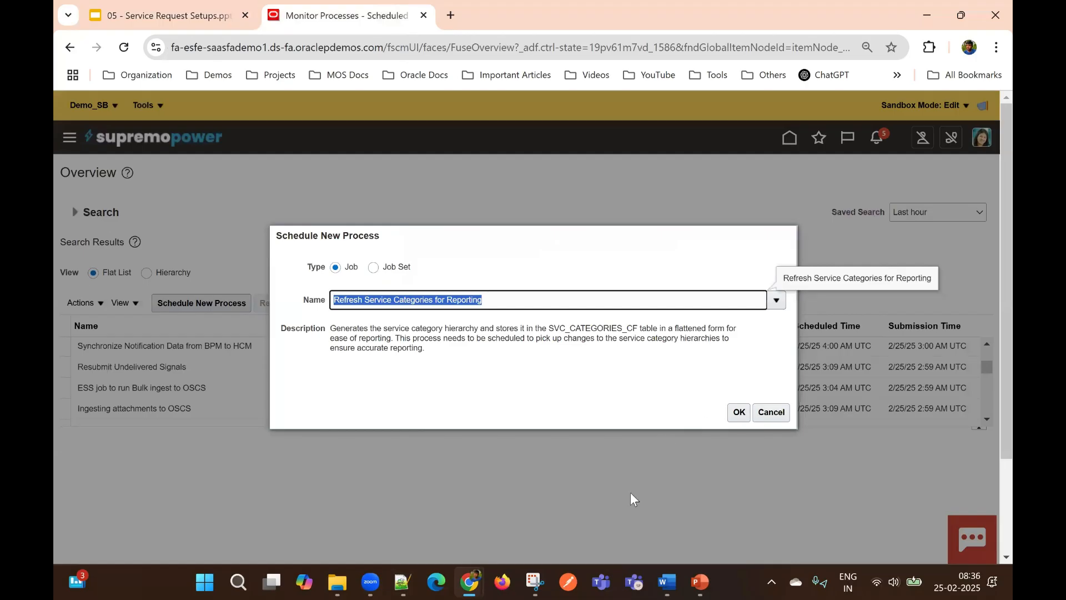